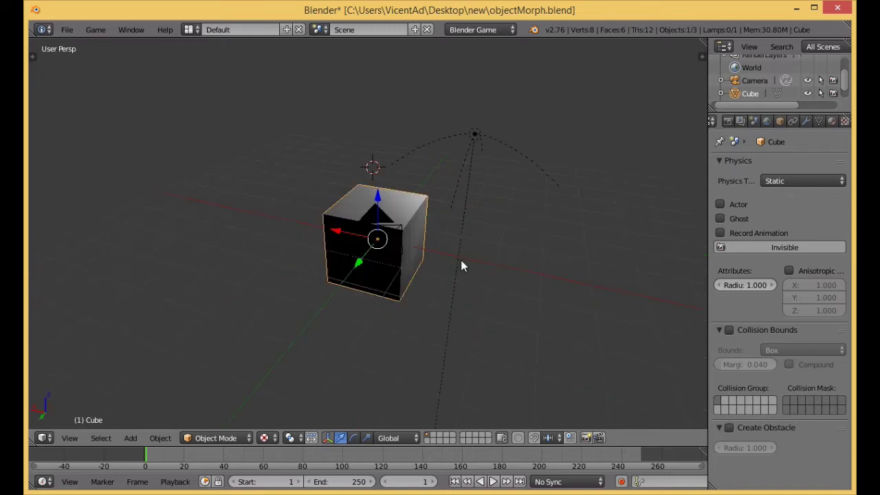
Delete the default cube from the scene
middle_click_drag(432, 282, 386, 270)
key("x")
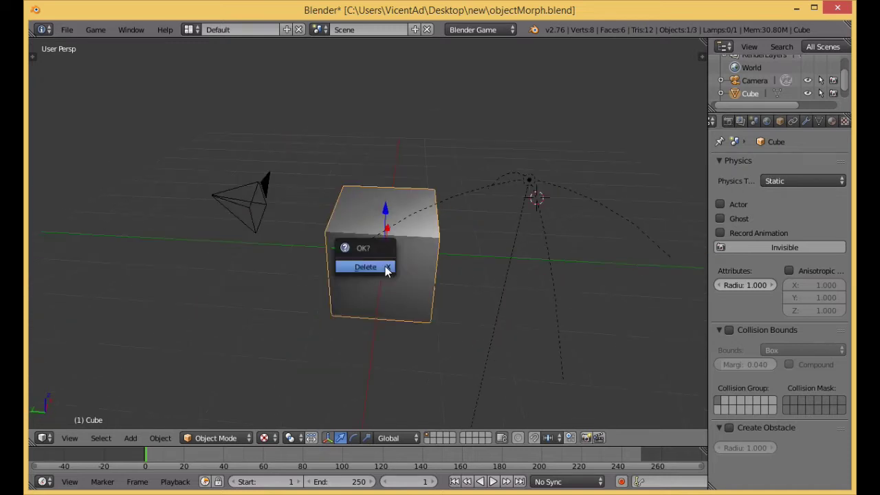
left_click(386, 267)
Add a Plain Axes empty and reset its location to the world origin
key("shift+a")
mouse_move(385, 330)
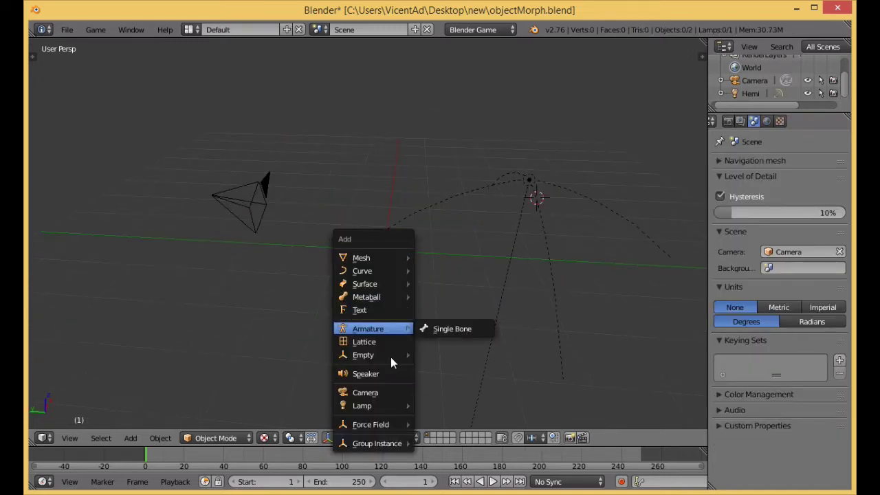
mouse_move(390, 356)
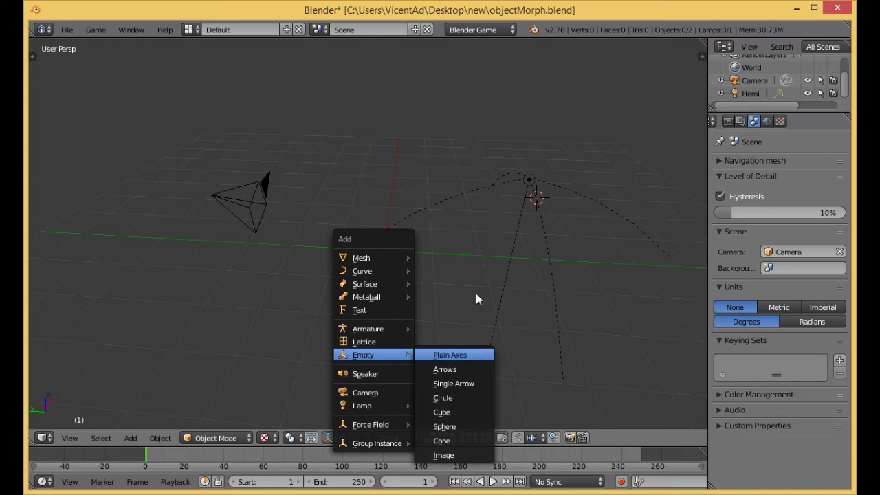
key("Return")
scroll(512, 303, "down", 5)
key("alt+g")
middle_click_drag(429, 281, 327, 285)
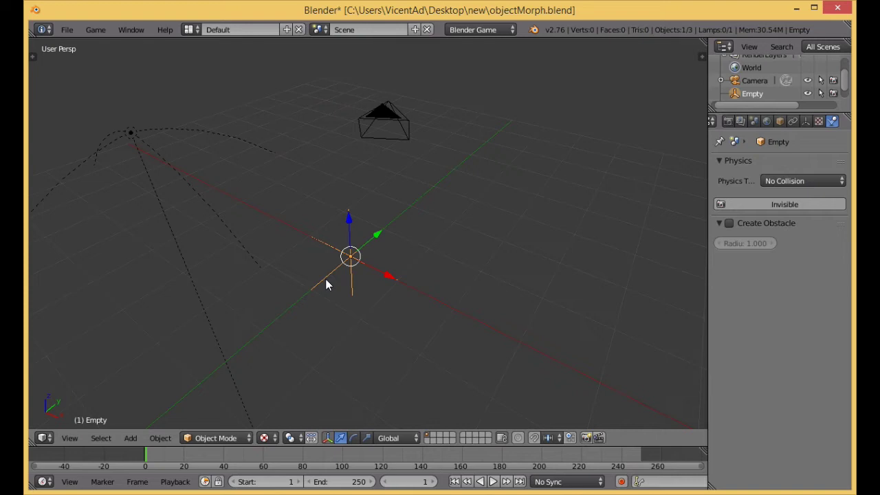
Switch the screen layout to Game Logic and fit the camera frame to the 3D view
left_click(189, 30)
key("Return")
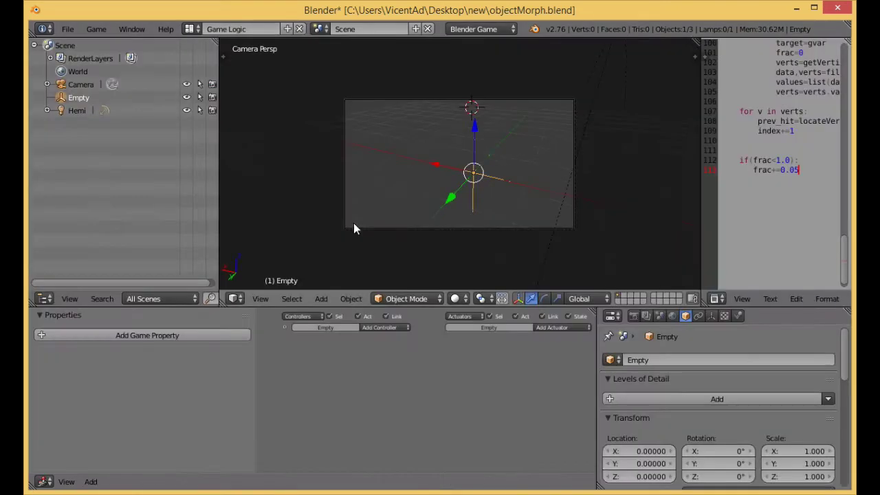
key("Home")
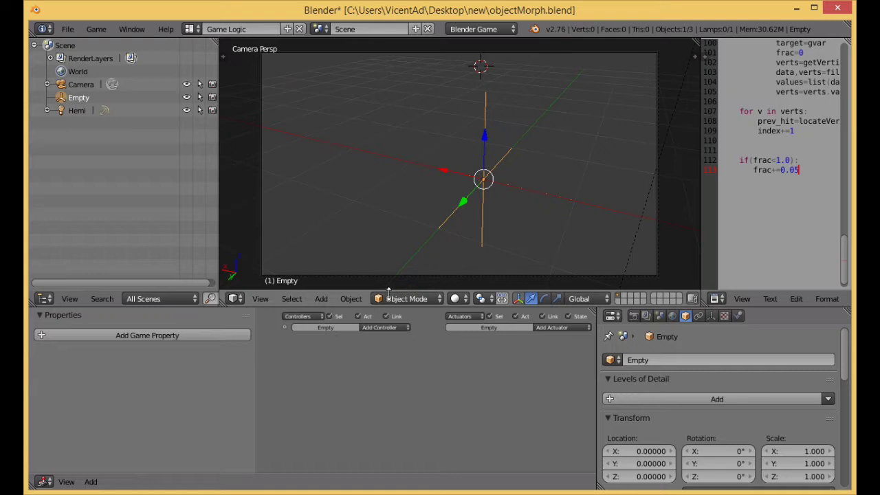
Add a Python controller to the empty, set it to Module execution, and enter morph.main as the module
left_click(386, 328)
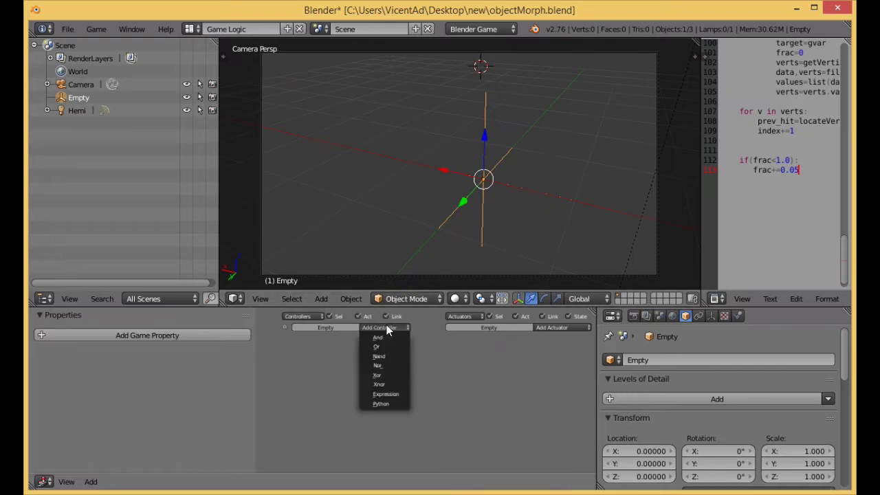
left_click(380, 404)
left_click(312, 361)
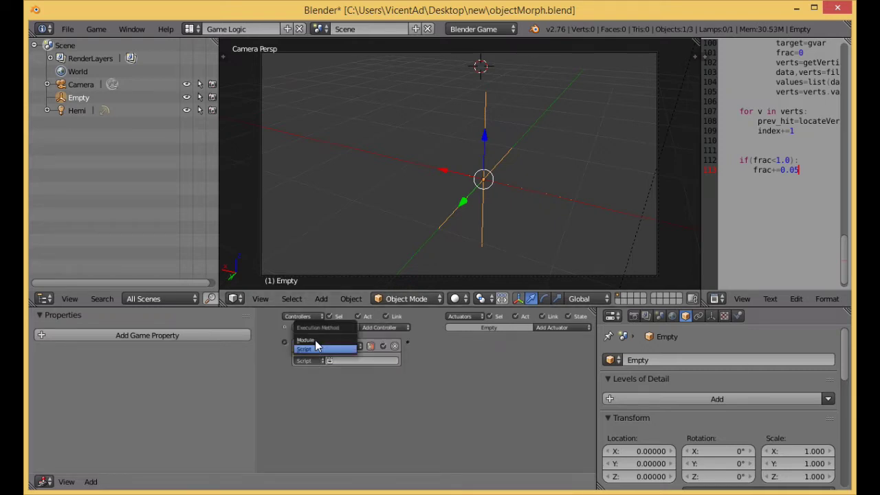
left_click(306, 340)
scroll(350, 371, "up", 1)
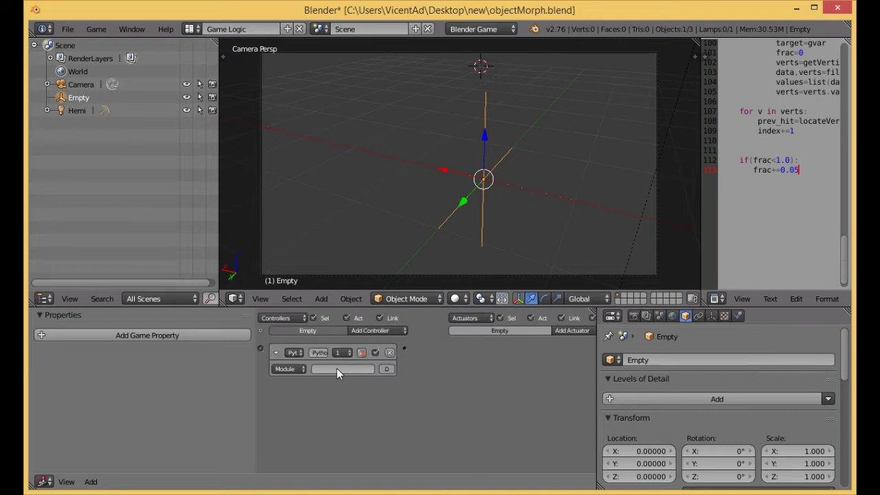
scroll(337, 371, "up", 1)
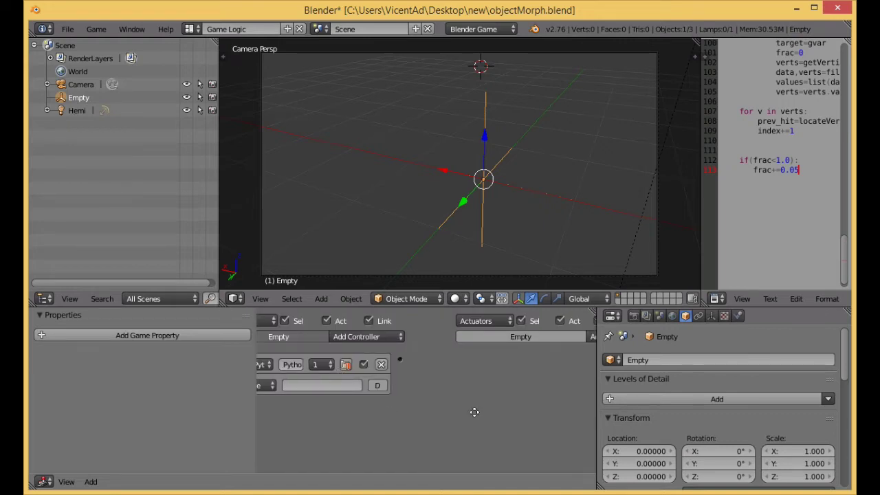
scroll(474, 411, "left", 5, "ctrl")
left_click(483, 385)
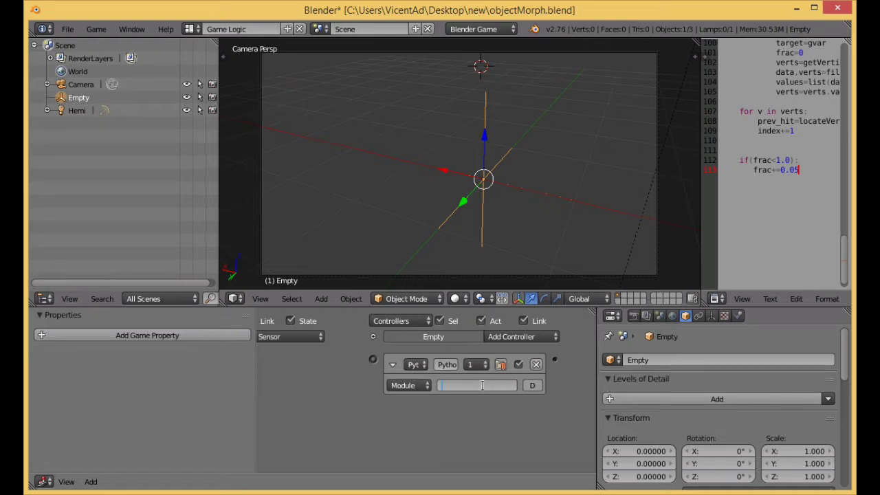
type("morph.main")
key("Return")
Add an Always sensor to the empty and link it to the Python controller
scroll(521, 433, "left", 3, "ctrl")
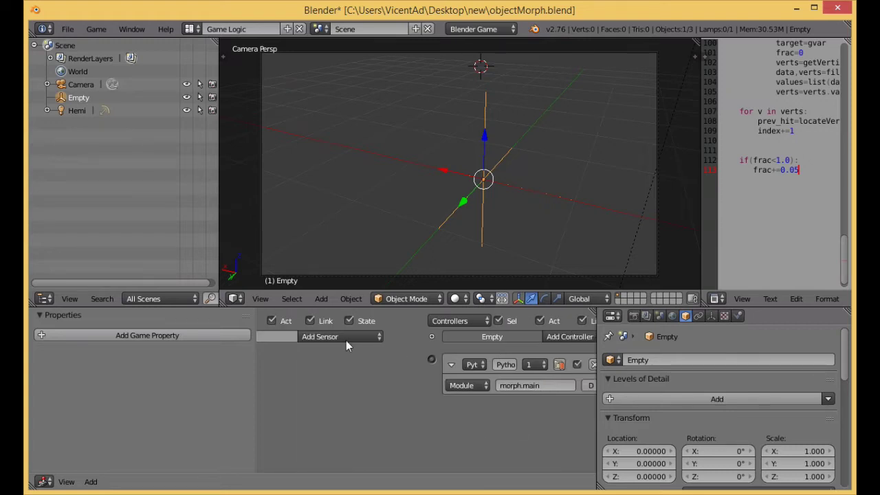
left_click(345, 340)
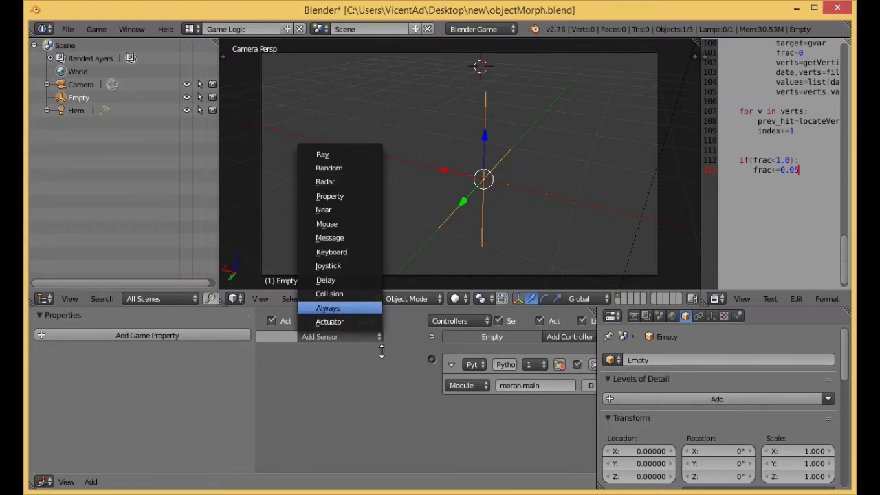
key("Return")
left_click_drag(434, 360, 380, 363)
scroll(317, 401, "left", 5, "ctrl")
scroll(317, 401, "right", 5, "ctrl")
scroll(512, 423, "left", 5, "ctrl")
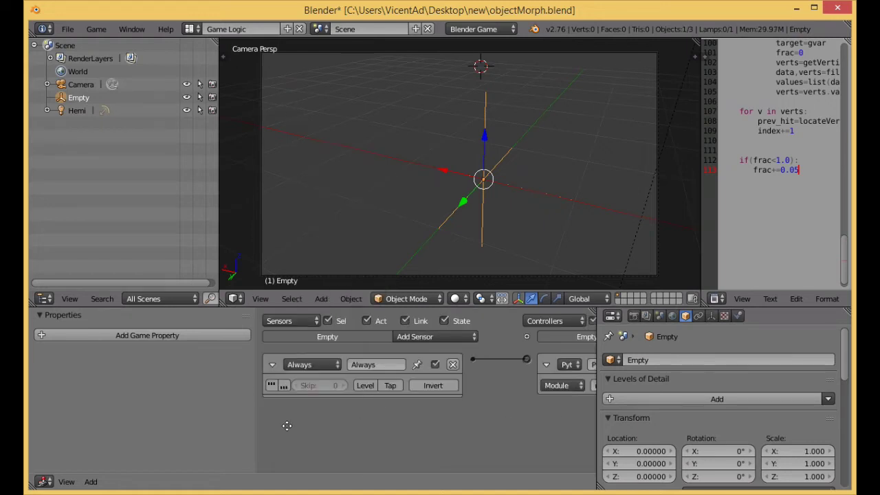
Turn on true-level pulse mode for the Always sensor and set its Skip value to 6
left_click(271, 385)
left_click(328, 386)
key("BackSpace")
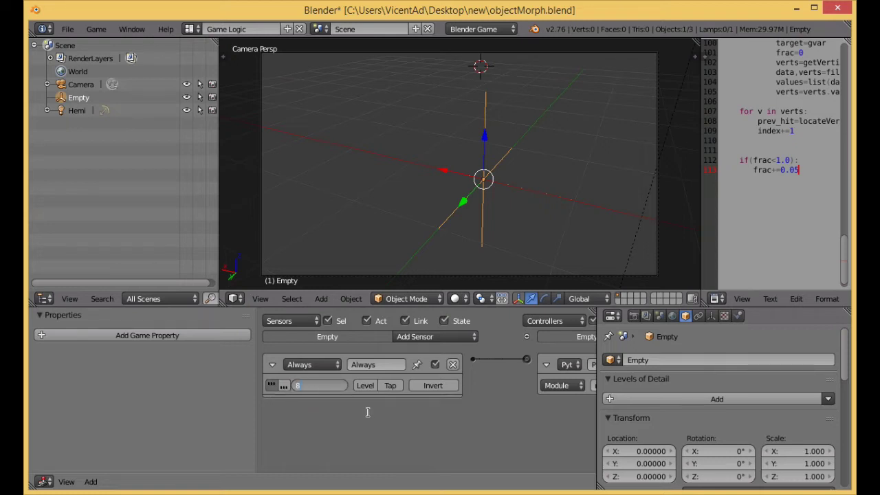
type("6")
key("Return")
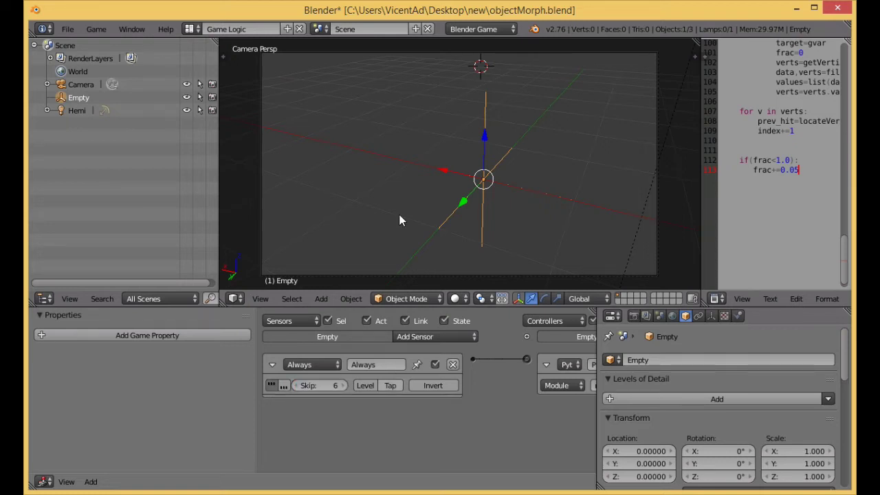
Add a UV sphere, reset its location to the origin, and rename it main_object
key("shift+a")
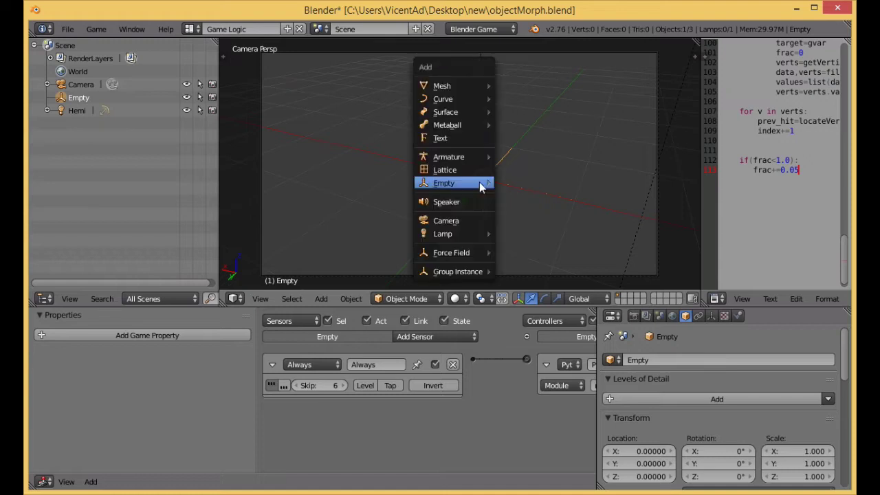
mouse_move(473, 91)
left_click(527, 126)
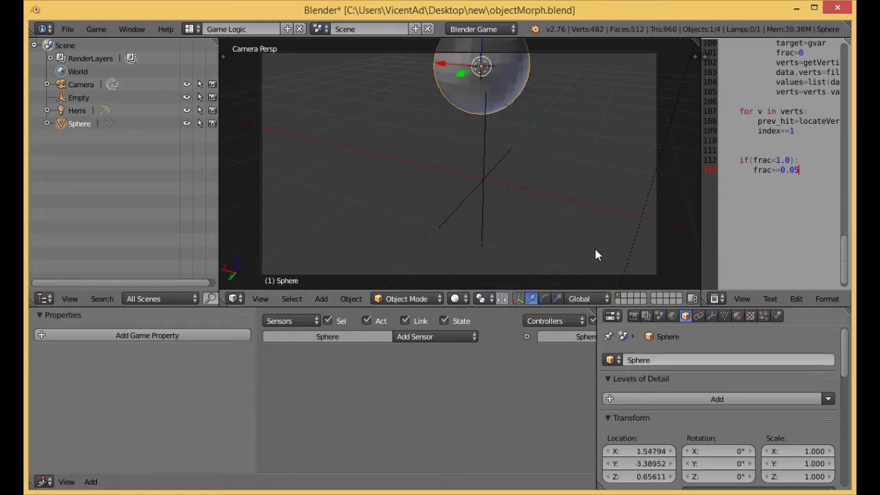
key("alt+g")
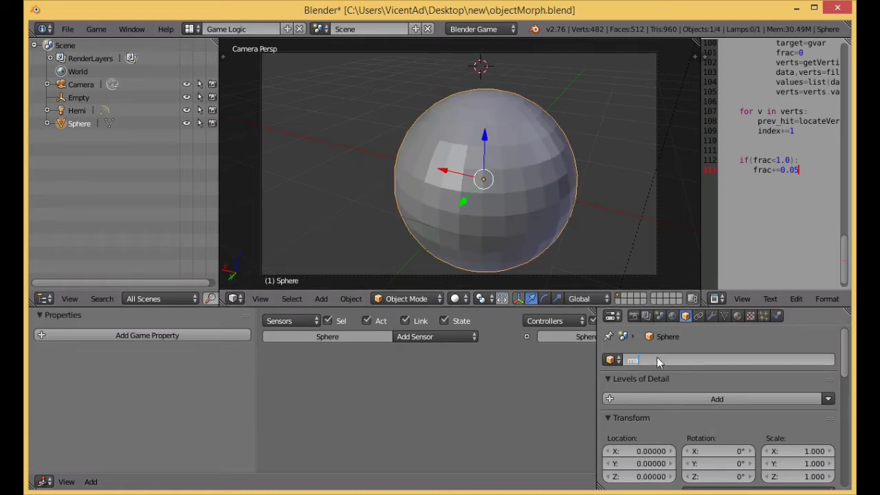
type("main_object")
key("Return")
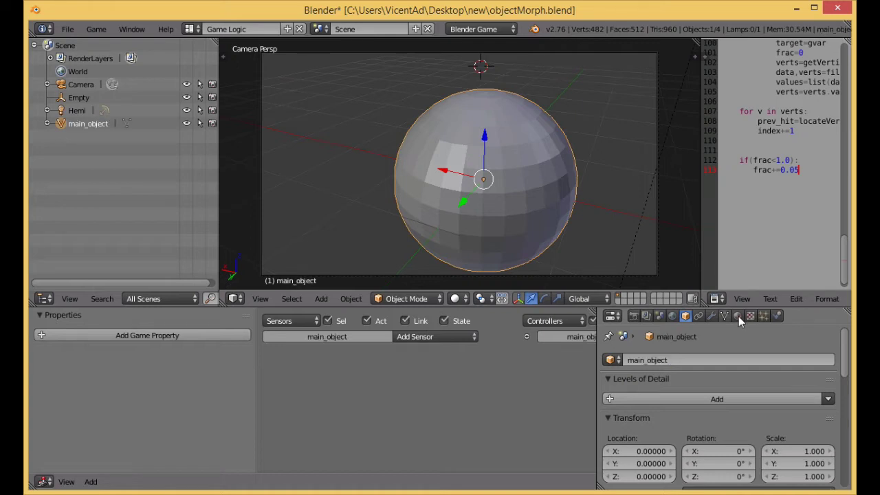
Give main_object a new material with a blue diffuse color
left_click(737, 316)
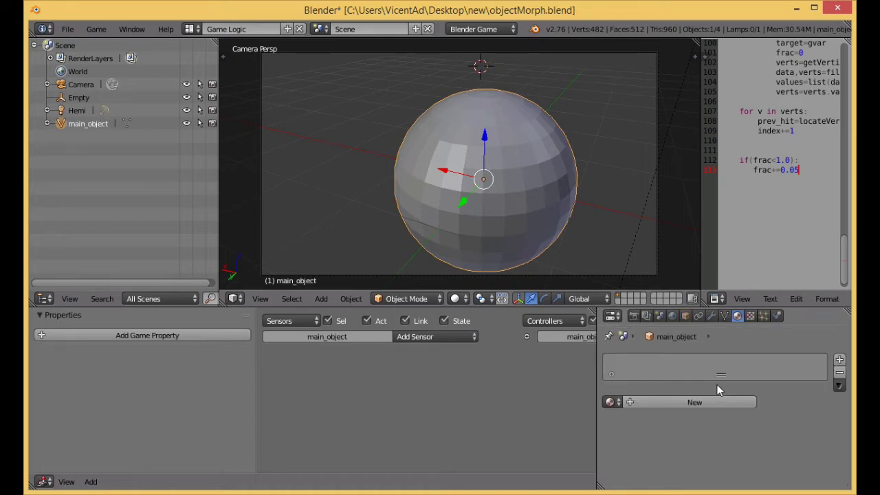
left_click(691, 402)
scroll(689, 414, "down", 5)
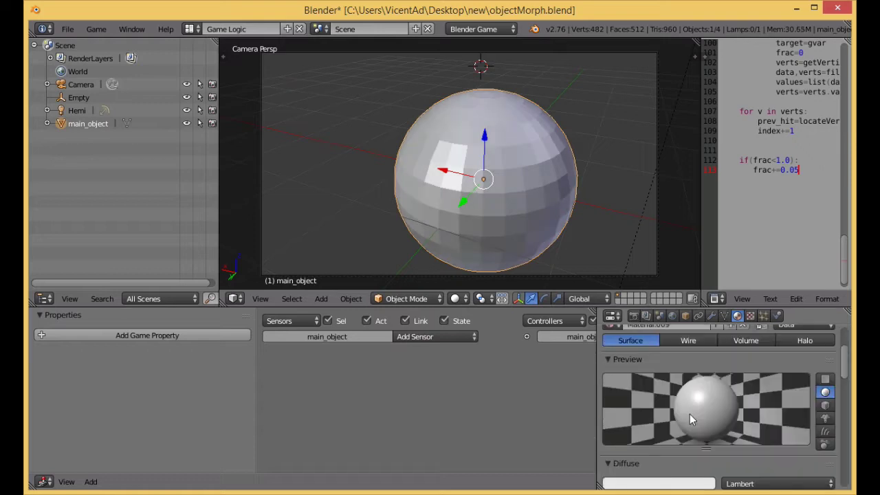
scroll(690, 413, "down", 2)
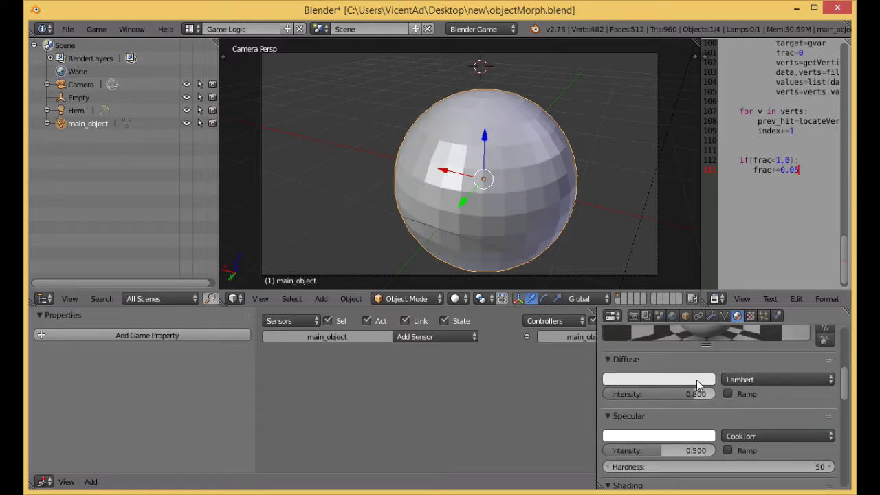
left_click(697, 380)
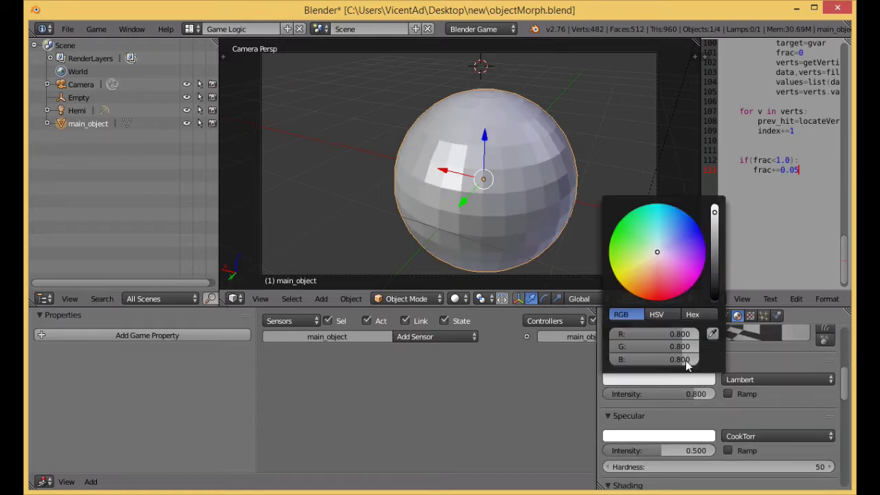
left_click(675, 226)
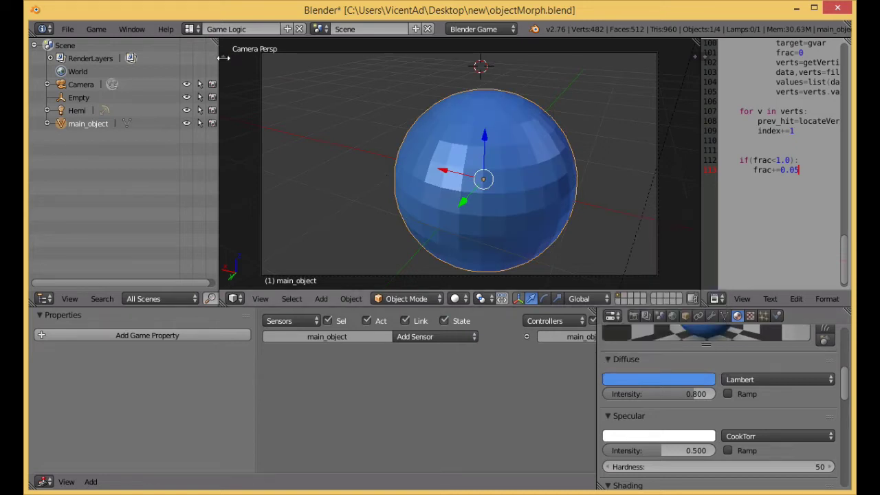
Apply smooth shading to the blue sphere
left_click(223, 56)
left_click_drag(225, 62, 273, 143)
scroll(301, 191, "down", 2)
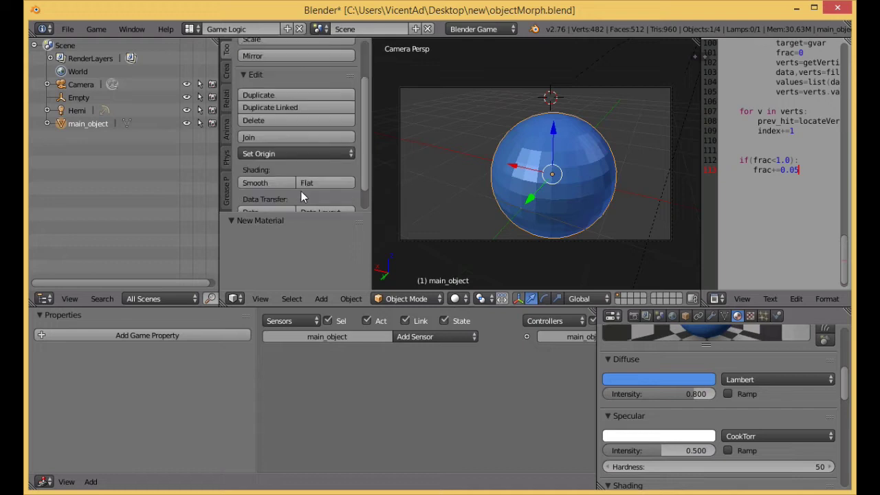
left_click(277, 183)
left_click_drag(365, 139, 182, 131)
scroll(410, 165, "down", 1)
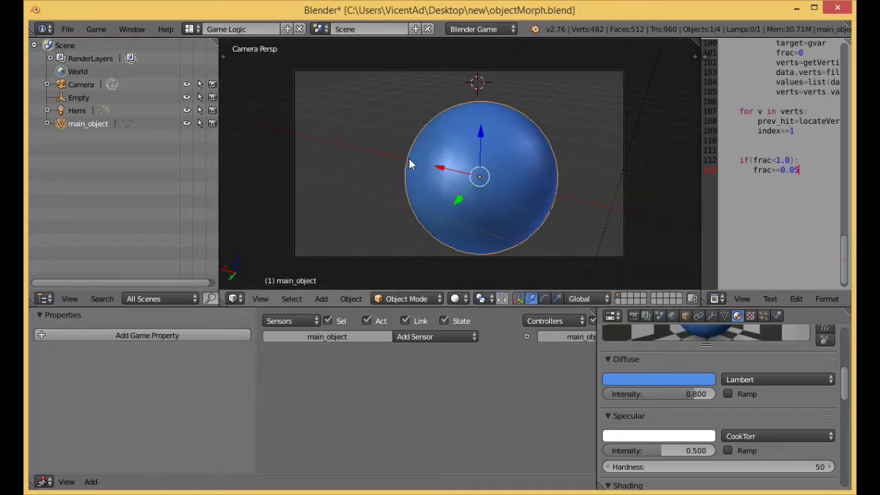
scroll(410, 165, "down", 1)
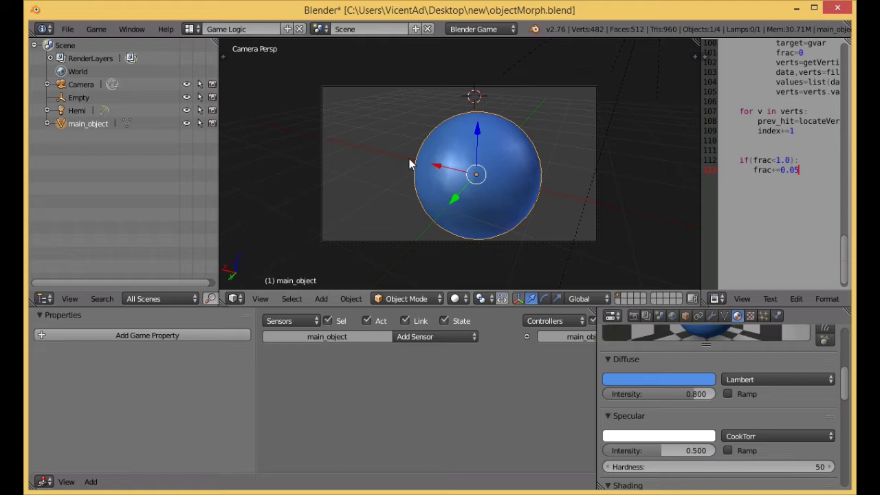
Duplicate the sphere in place and rename the copy sphobject2
key("shift+d")
right_click(414, 160)
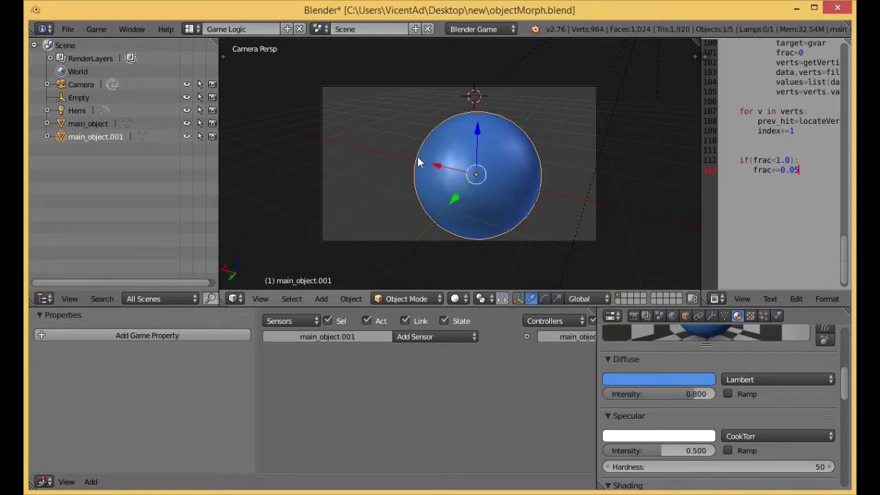
left_click(686, 316)
left_click(678, 360)
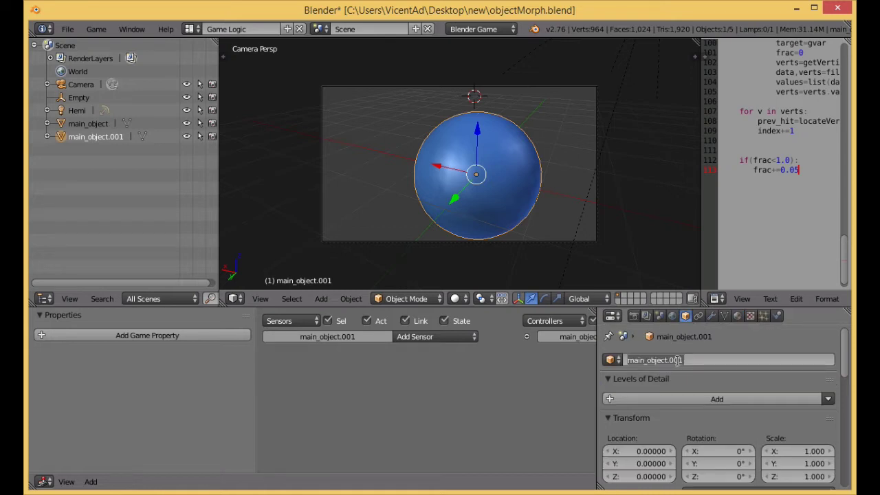
type("sph")
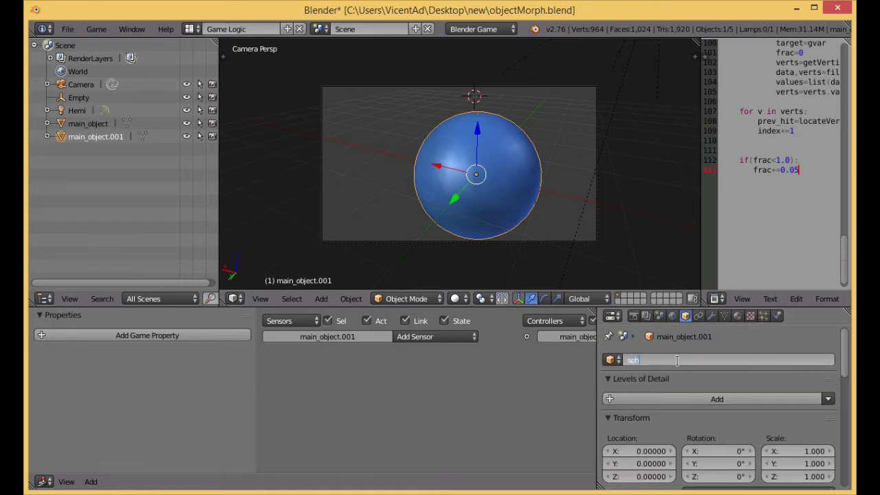
type("object2")
key("Return")
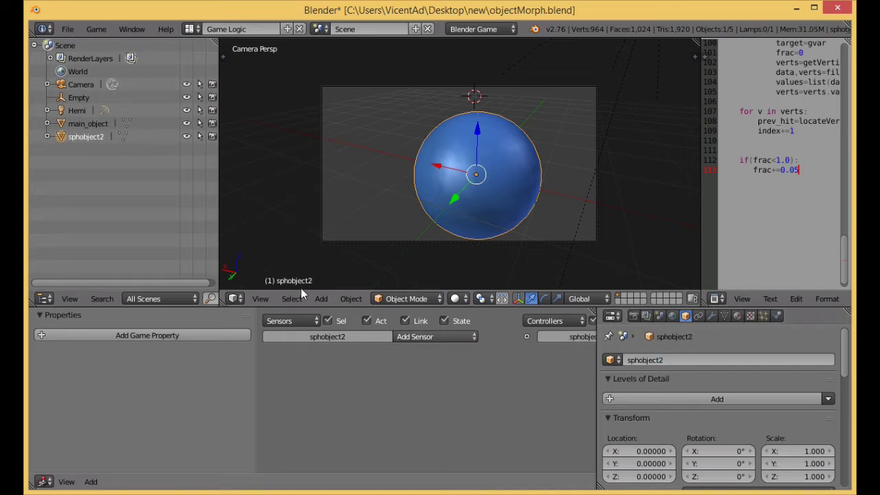
Add a Float game property to sphobject2 and name it sphereobj
left_click(216, 336)
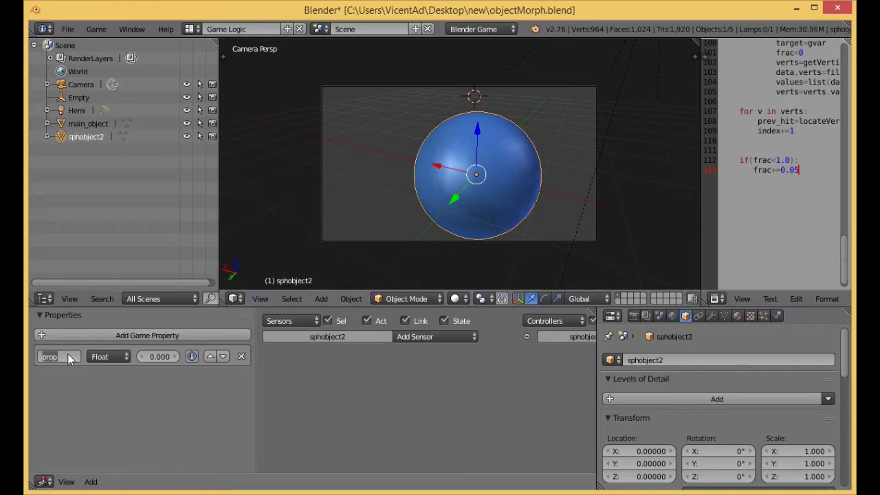
left_click(68, 356)
type("sphere")
key("Return")
left_click(67, 356)
type("obj")
key("Return")
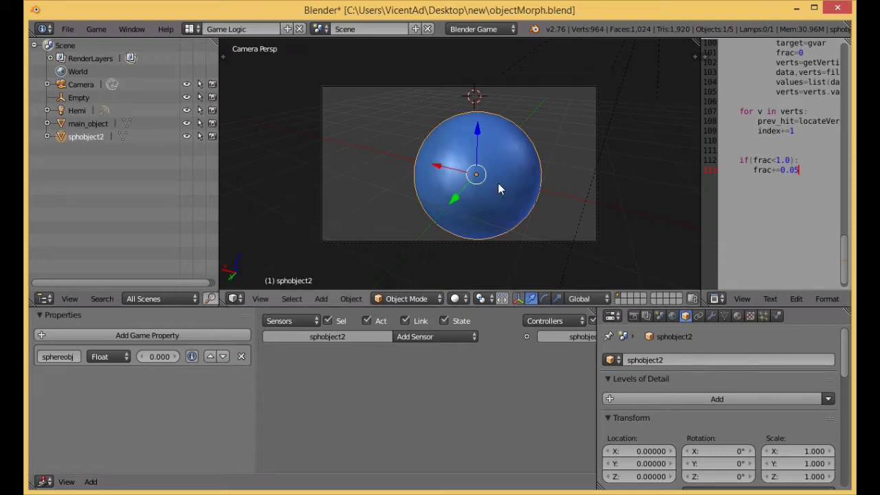
Add a cylinder mesh and clear its location so it sits at the world origin
key("shift+a")
mouse_move(499, 185)
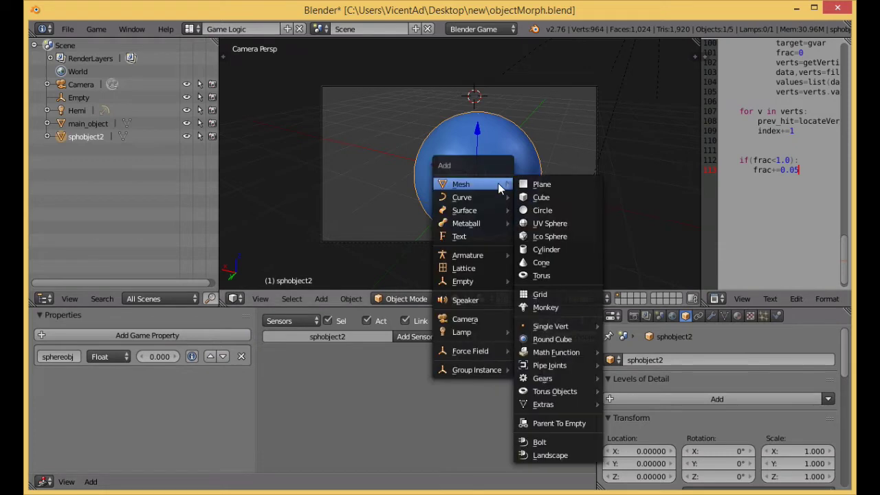
left_click(533, 249)
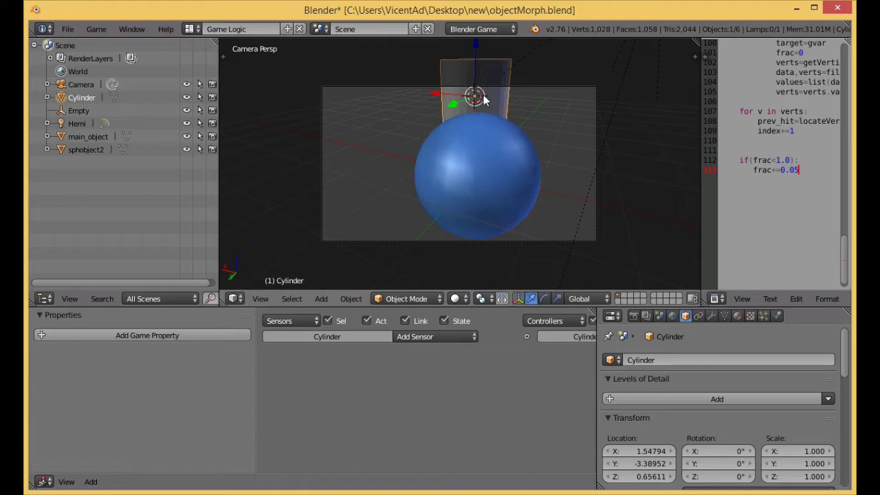
key("alt+g")
scroll(416, 190, "down", 1)
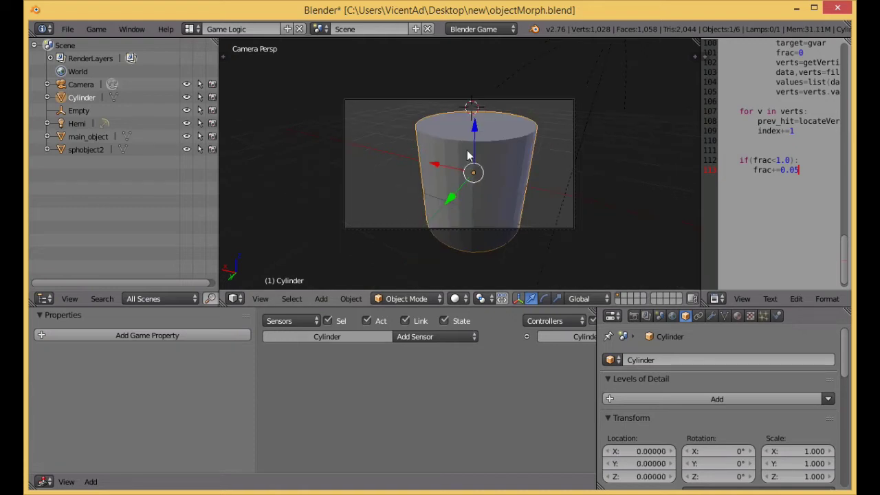
Add a Float game property to the cylinder and name it cylinder
scroll(543, 191, "down", 1)
middle_click_drag(575, 206, 479, 192)
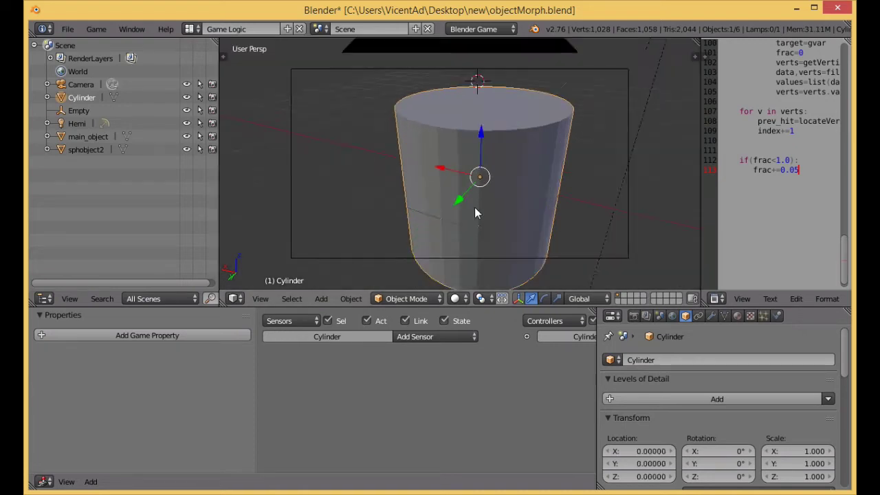
scroll(479, 192, "down", 3)
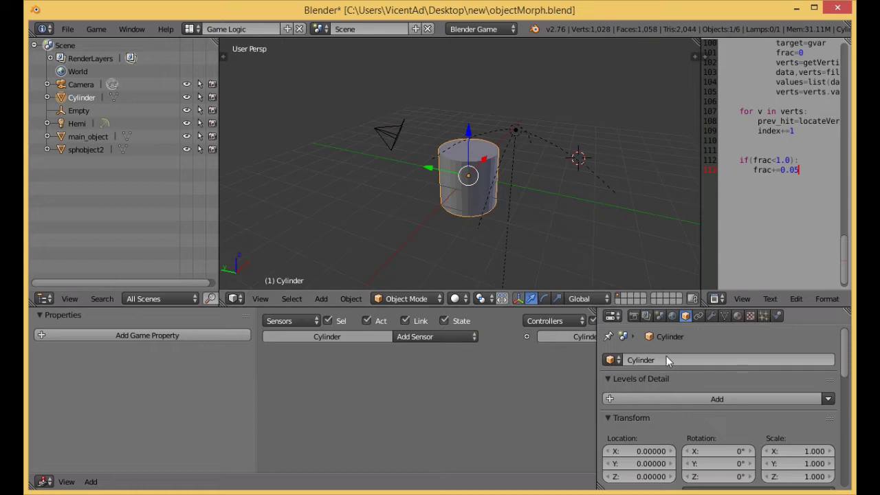
left_click(147, 335)
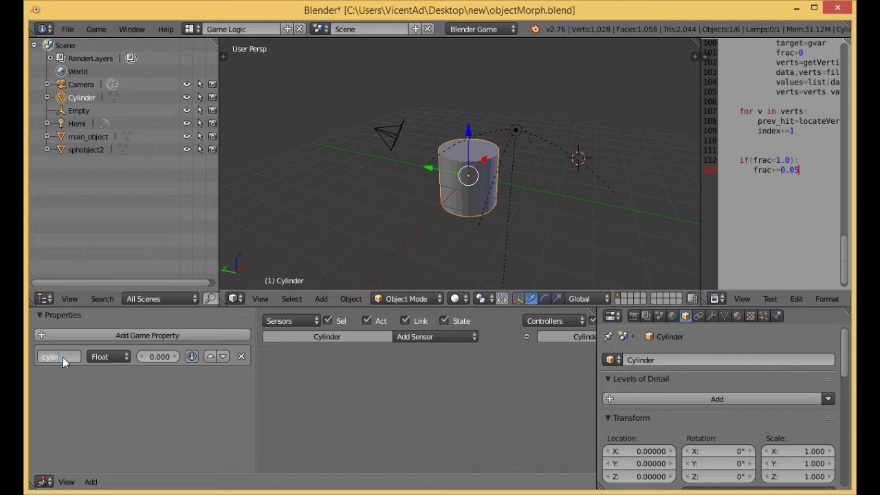
left_click(64, 357)
type("cylinder")
key("Return")
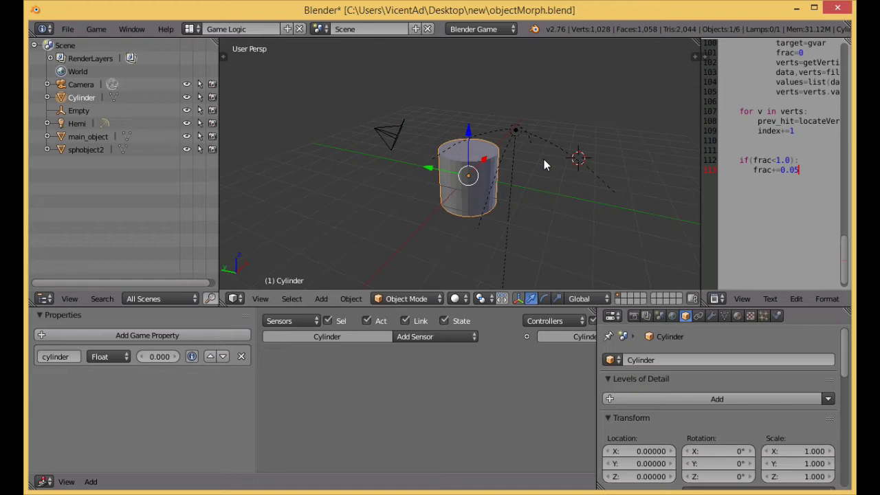
Add a cone mesh and clear its location so it sits at the world origin
key("shift+a")
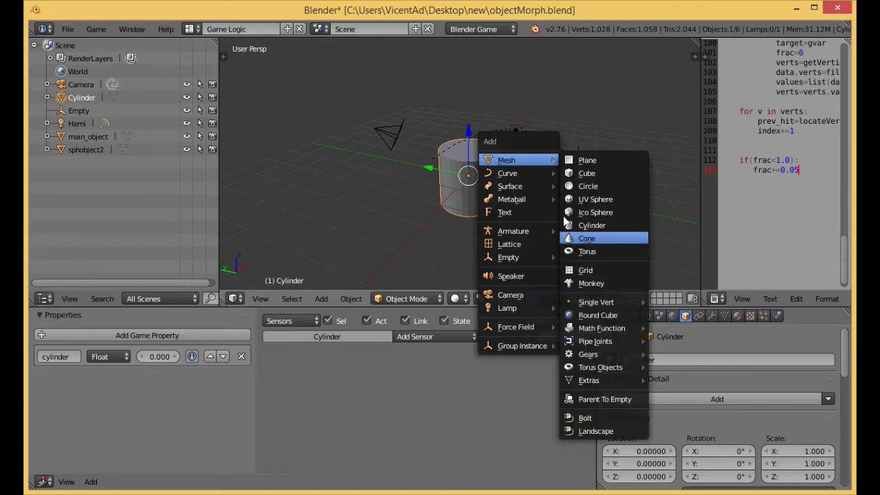
left_click(586, 238)
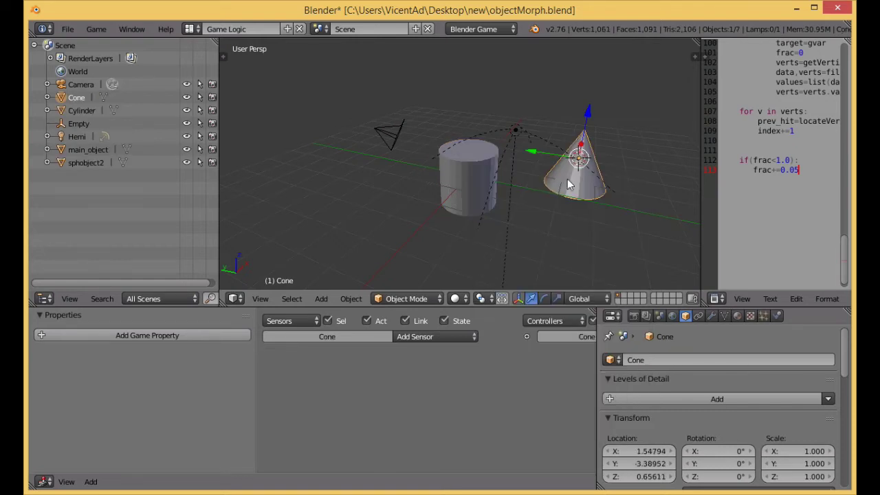
scroll(581, 165, "up", 2)
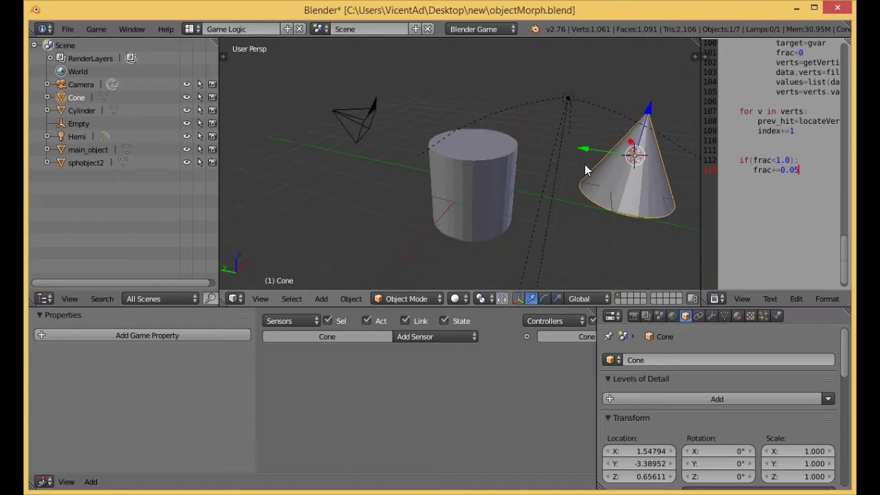
key("alt+g")
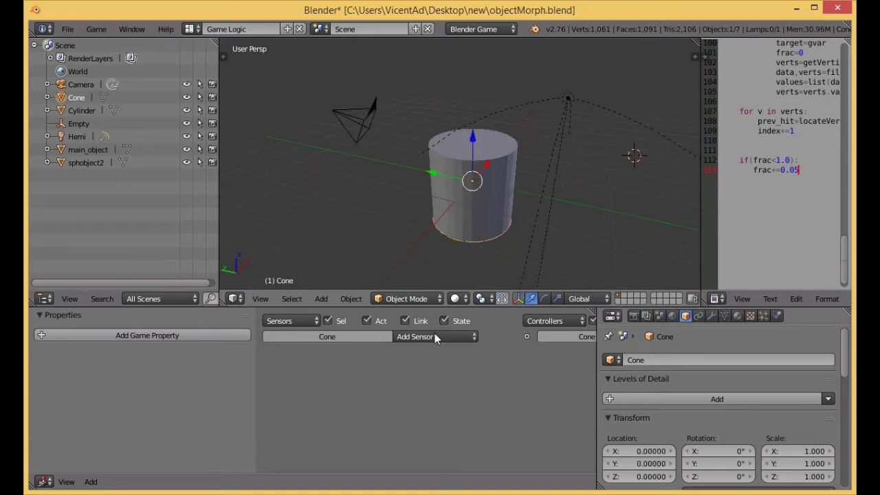
Add a Float game property to the cone and name it cone
left_click(171, 337)
type("cone")
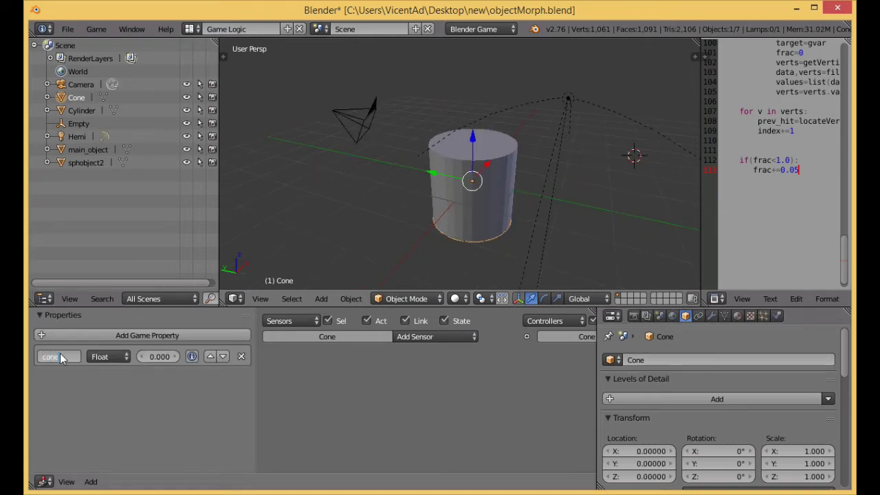
key("Return")
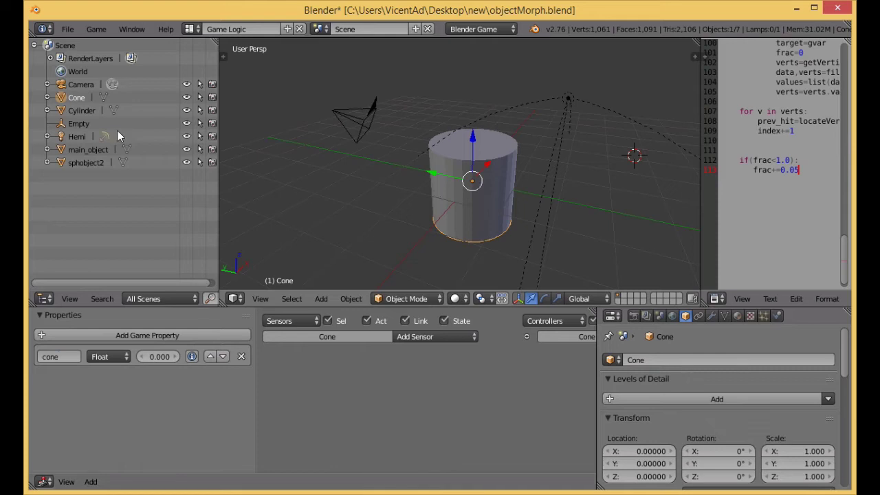
Make sphobject2, the cone and the cylinder invisible in the game through their physics settings
left_click(83, 163)
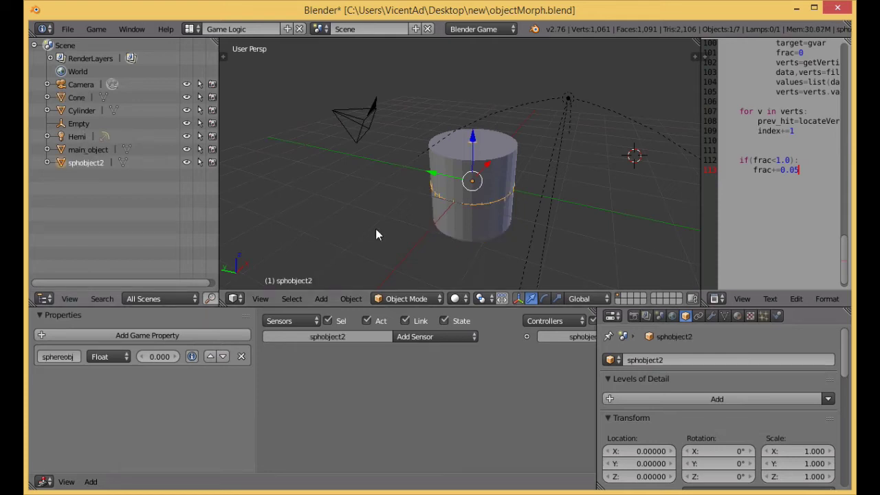
left_click(777, 315)
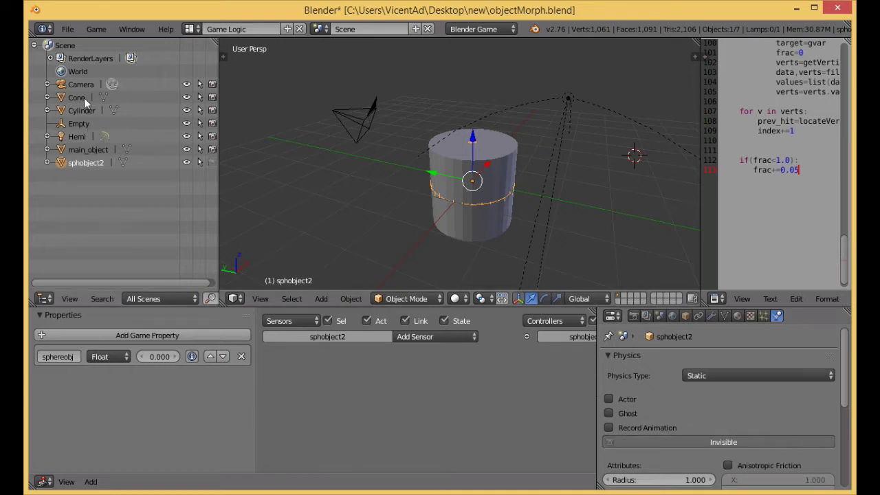
right_click(474, 230)
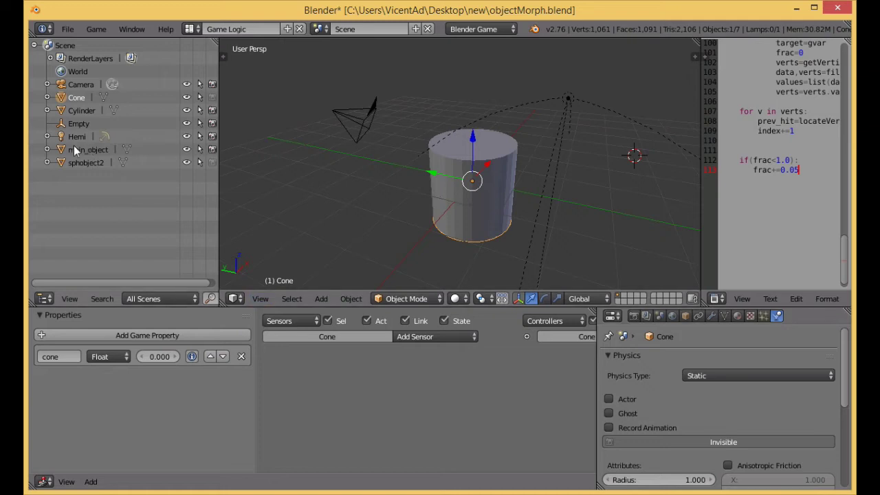
left_click(81, 111)
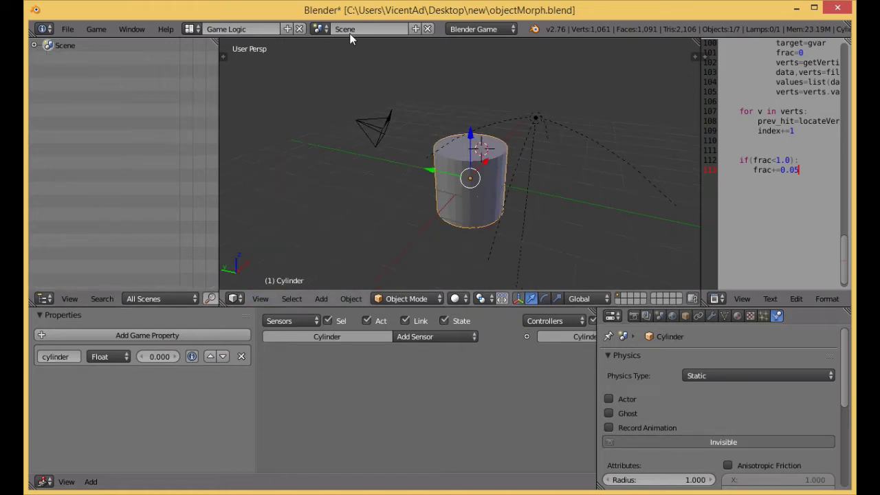
Create a new empty scene and name it overlay
left_click(412, 29)
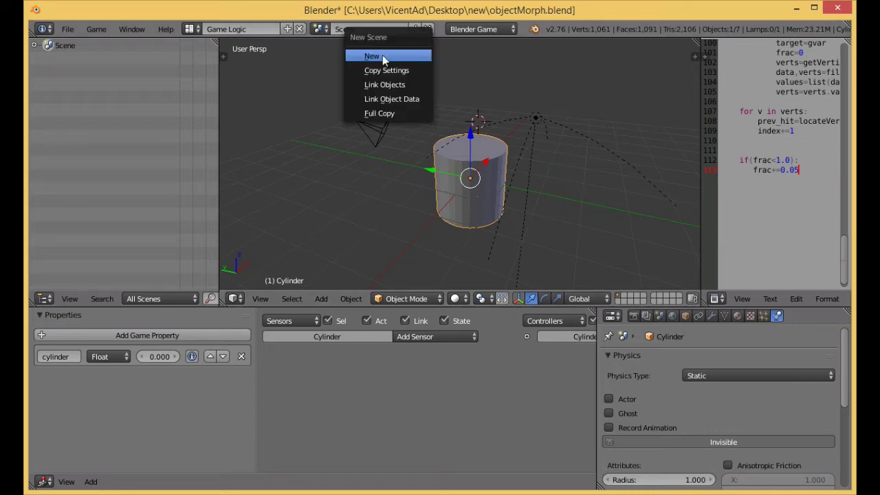
left_click(369, 54)
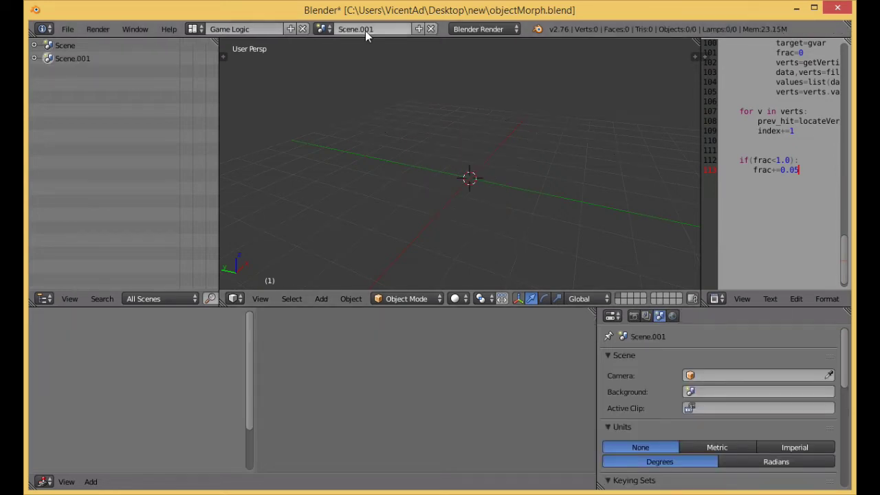
left_click(364, 29)
type("overlay")
key("Return")
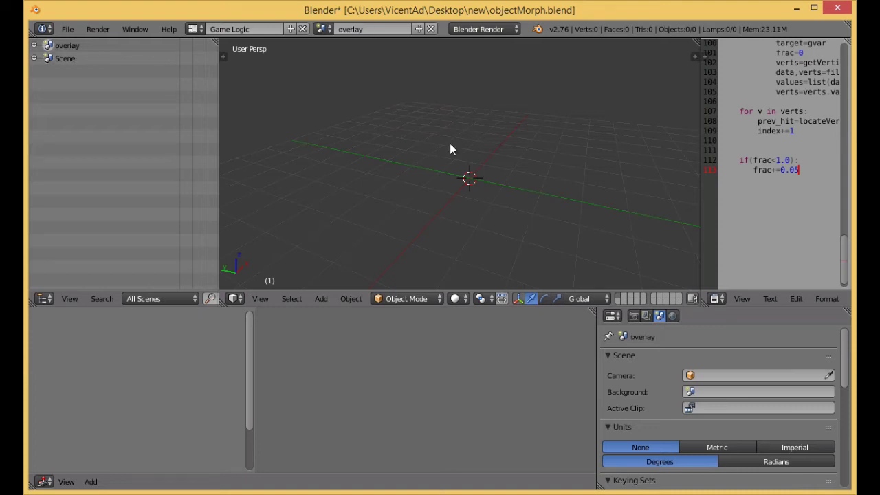
Add a camera to the overlay scene and set it to look straight down at the grid
scroll(502, 160, "down", 5)
middle_click_drag(478, 203, 468, 182)
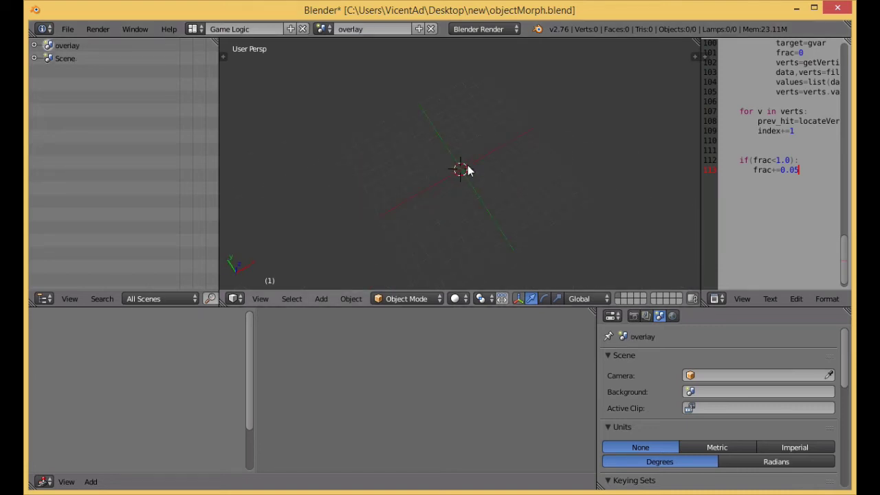
key("KP_7")
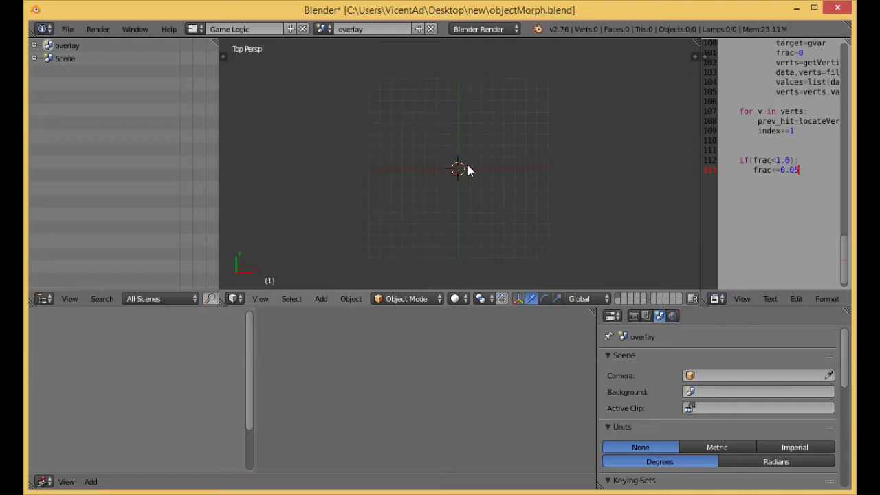
scroll(467, 171, "up", 1)
key("shift+a")
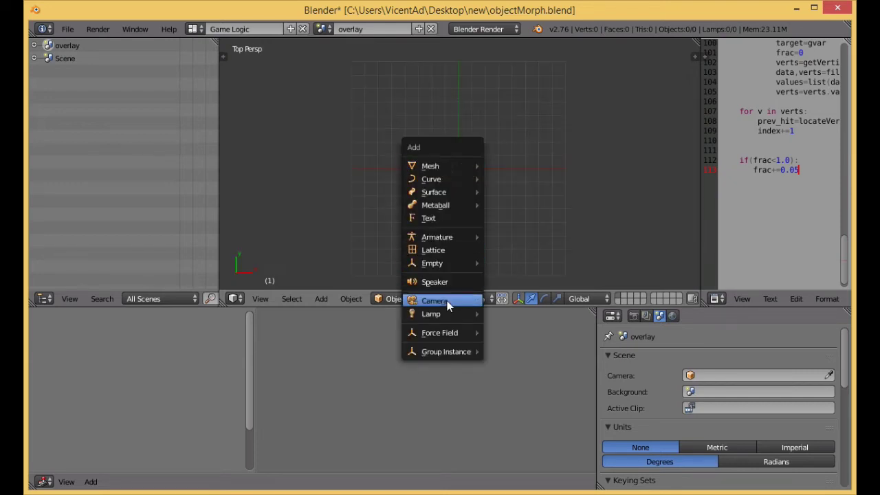
left_click(447, 300)
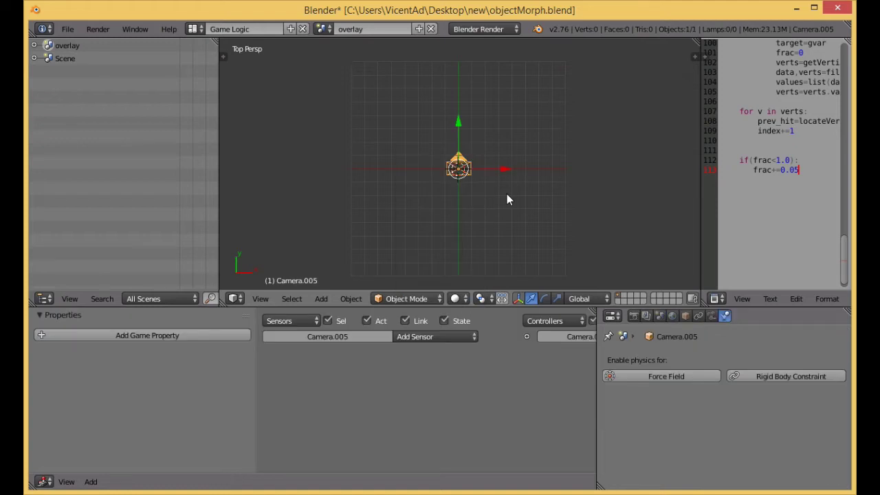
key("KP_0")
scroll(495, 179, "up", 1)
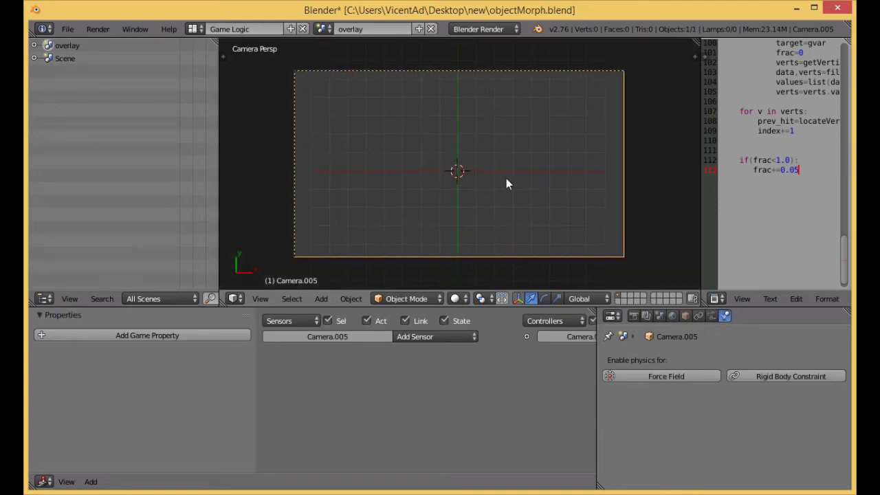
Add a plane at the scene's centre and shrink it along Y into a flat bar
key("shift+a")
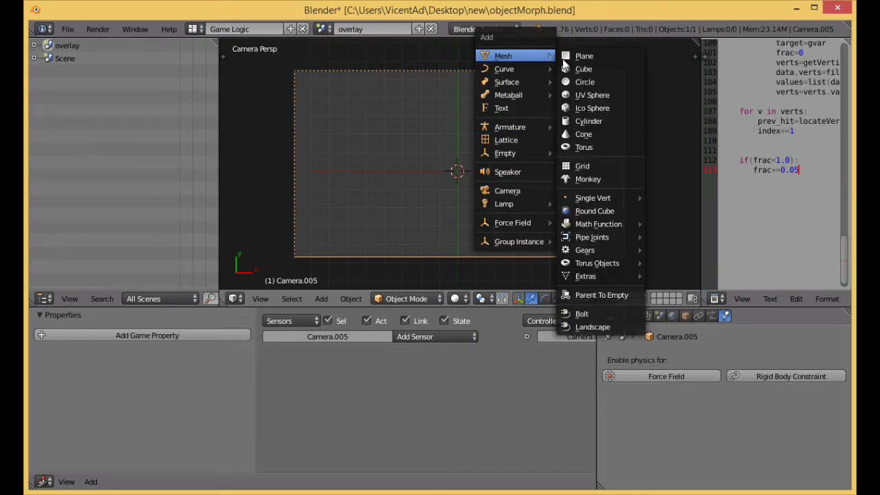
left_click(564, 56)
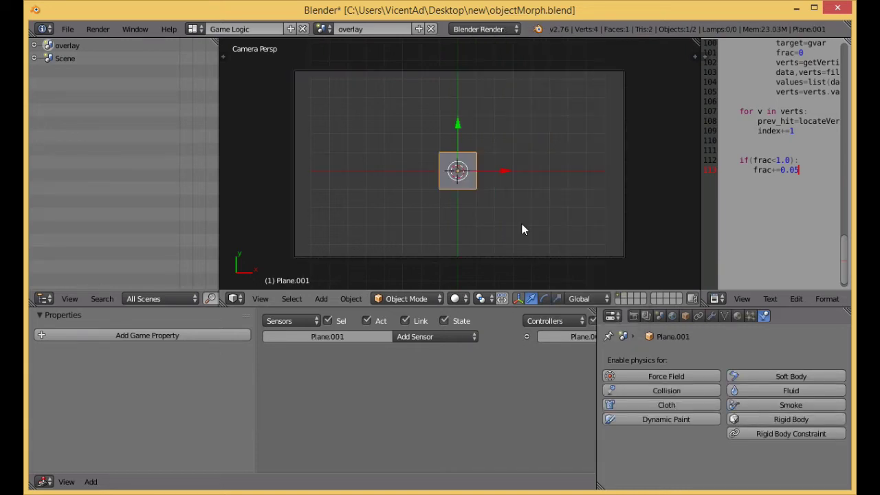
key("s")
key("y")
left_click(482, 187)
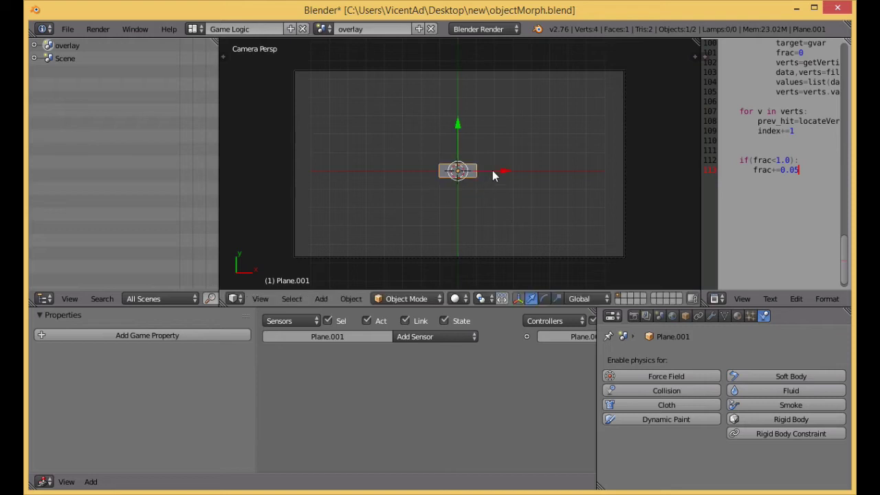
Move the plane along X and Y into the upper-right corner of the camera frame
key("g")
key("x")
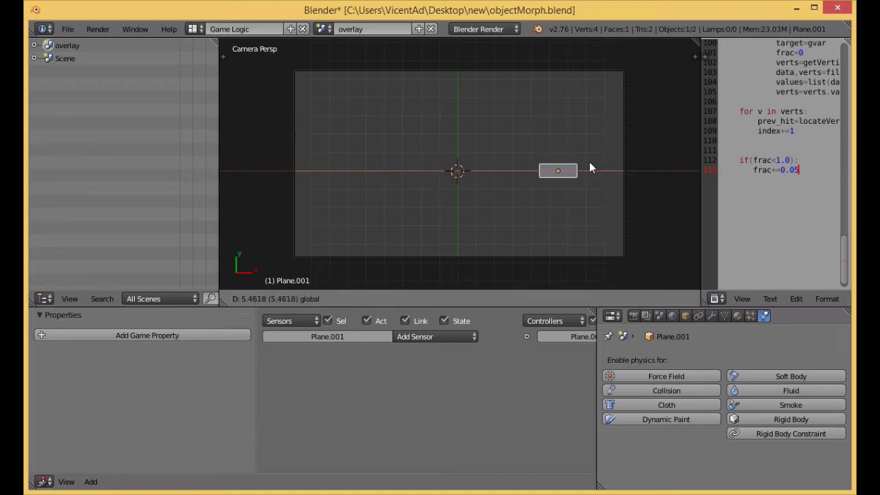
left_click(548, 153)
left_click_drag(569, 172, 616, 176)
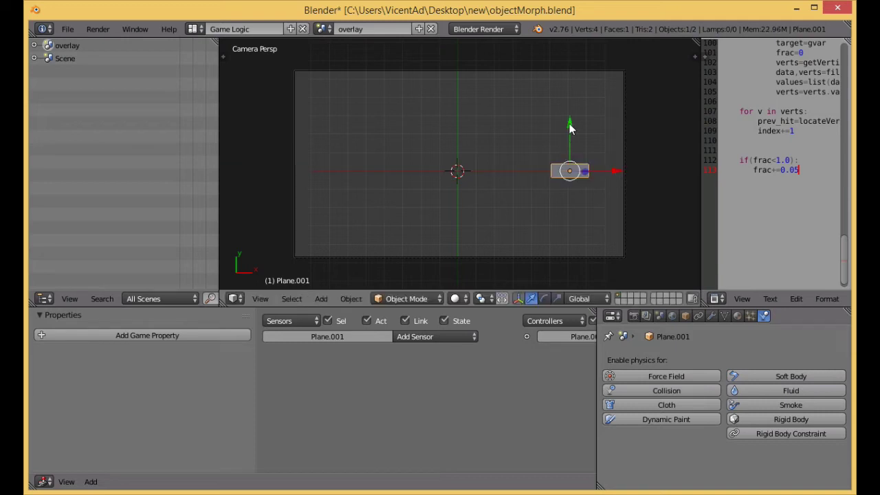
key("g")
key("y")
left_click(577, 52)
Widen the plane along X and adjust its Y scale to form a button-shaped rectangle
key("s")
key("x")
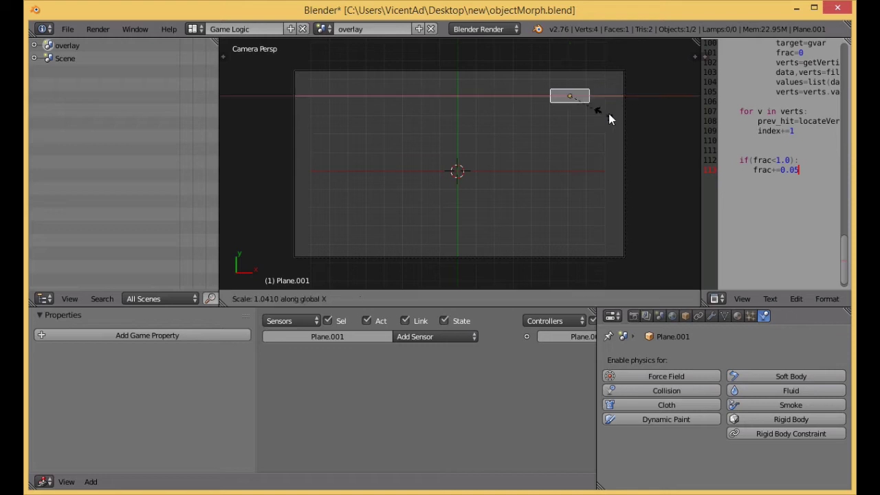
left_click(609, 115)
key("s")
key("y")
left_click(598, 114)
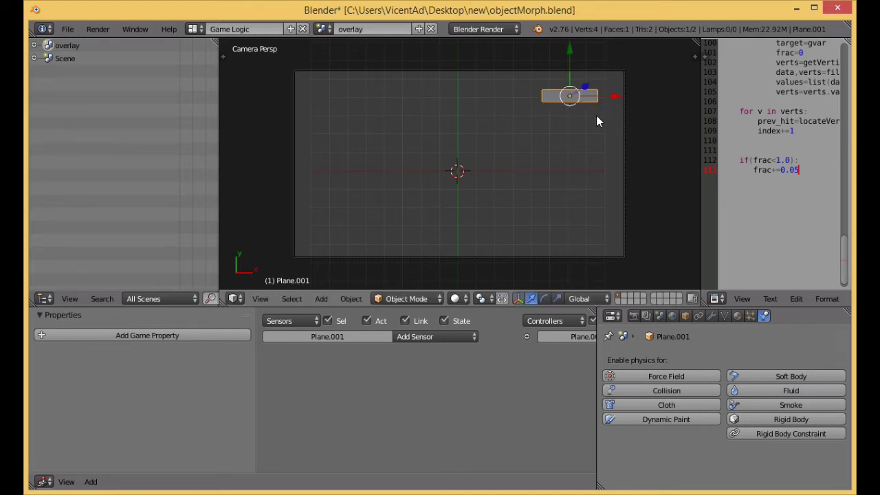
key("s")
key("y")
left_click(596, 131)
Switch the overlay scene's render engine to Blender Game
left_click(736, 316)
left_click(481, 32)
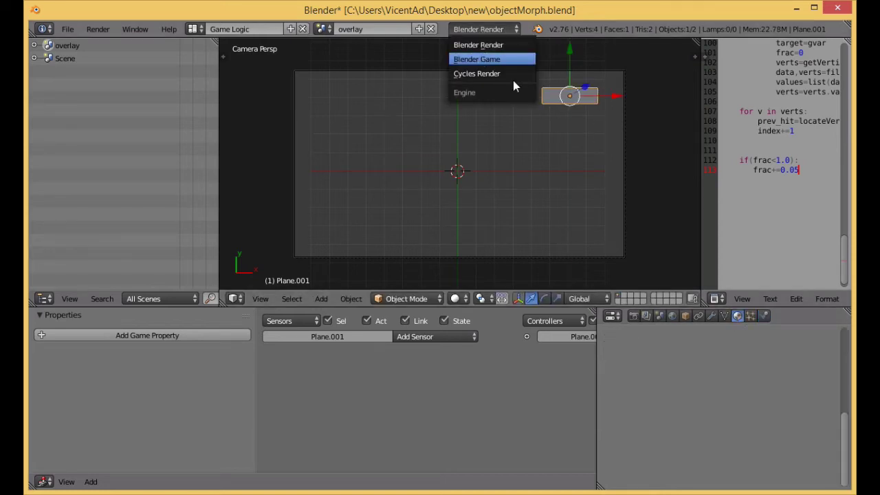
left_click(513, 60)
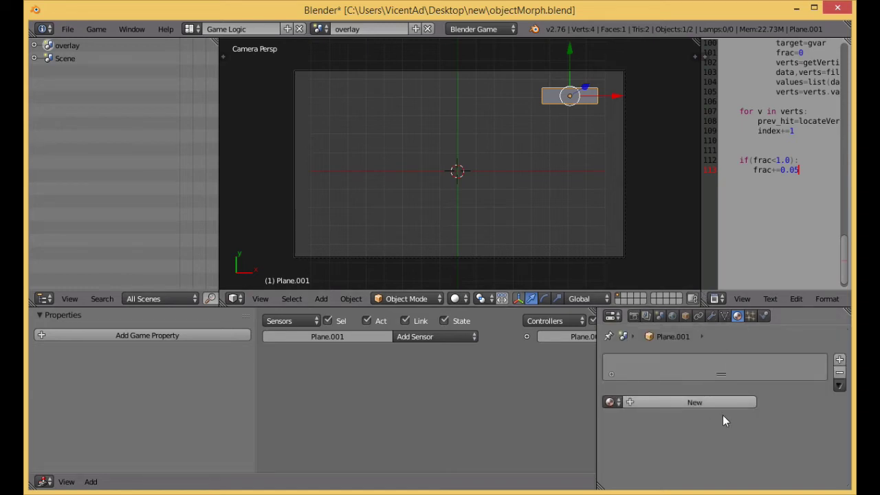
Give the button plane a new shadeless material with a blue diffuse colour of about R 0.043, G 0.441, B 0.800
left_click(722, 404)
scroll(730, 434, "down", 4)
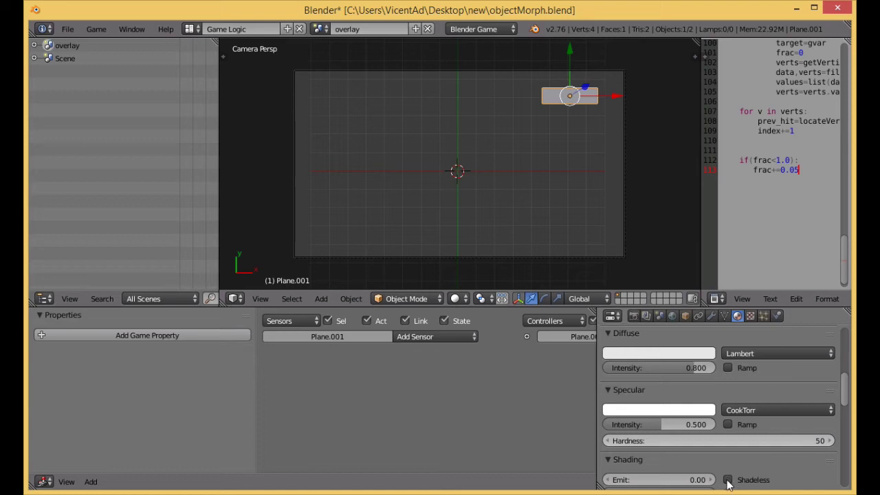
left_click(671, 359)
left_click(670, 192)
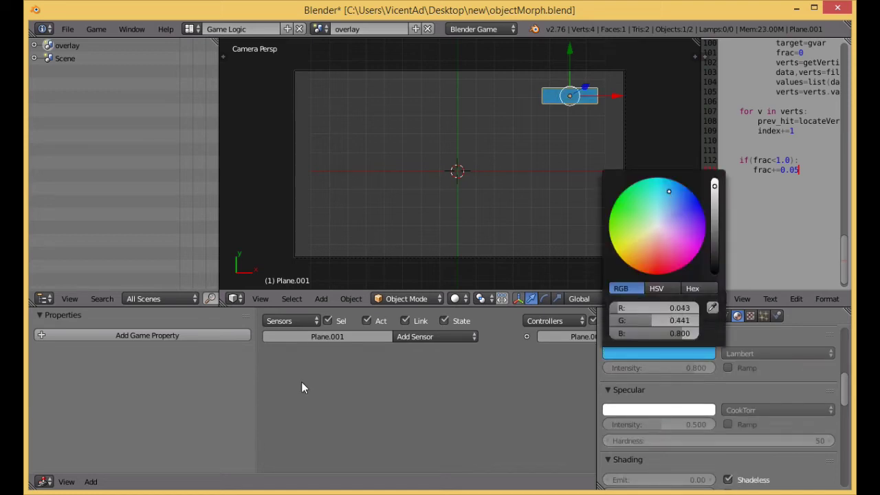
Add a Mouse sensor named left to the button plane, keeping its Left Button event, and collapse it
left_click(417, 337)
left_click(422, 224)
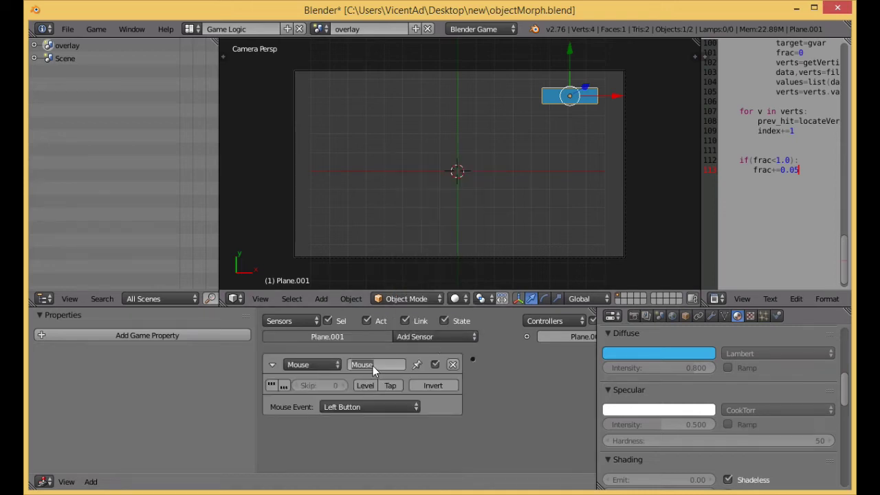
type("left")
key("Return")
left_click(272, 365)
Add a second Mouse sensor named over, set its event to Mouse Over, and collapse it
left_click(413, 339)
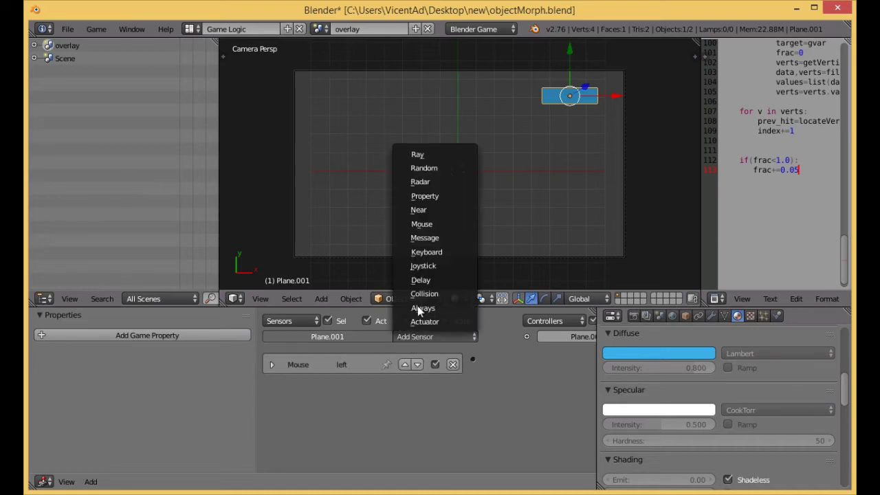
left_click(428, 225)
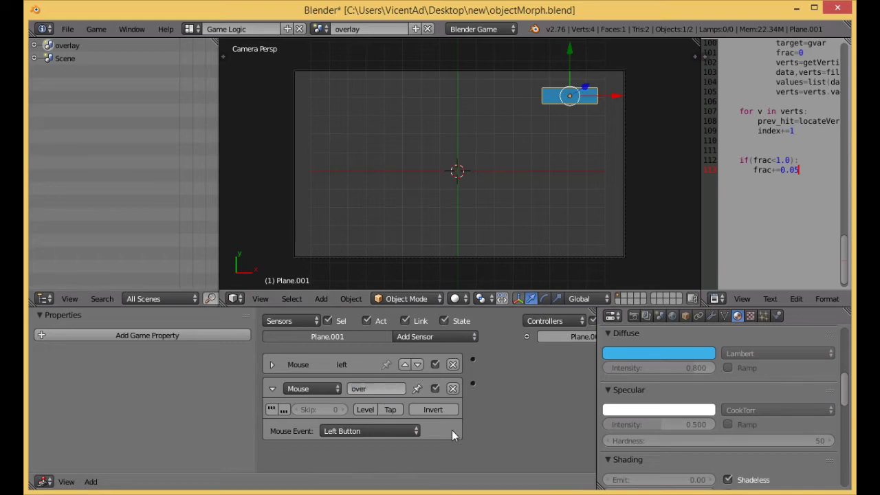
left_click(365, 431)
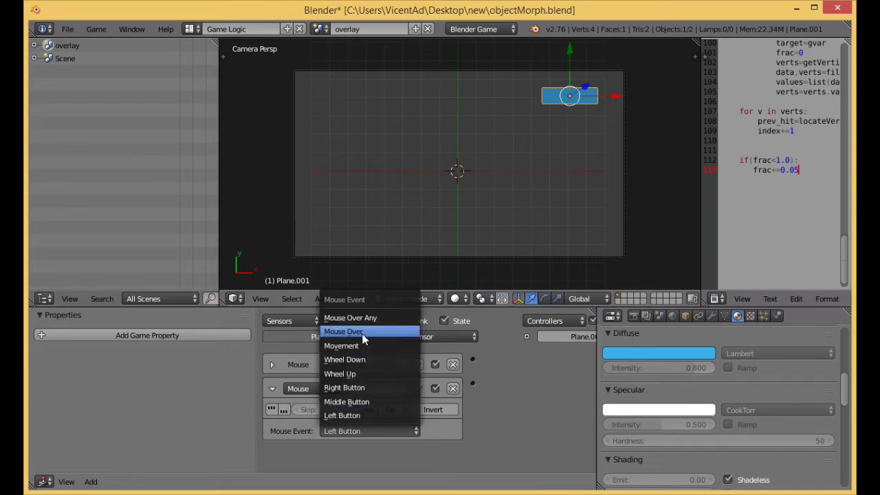
left_click(344, 332)
left_click(272, 389)
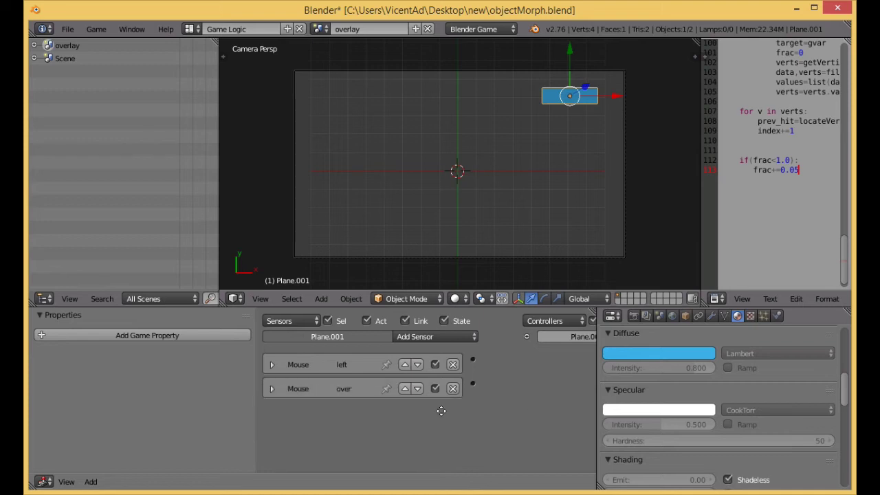
Add a Python controller in Module mode running buttons.main and link both the left and over sensors to it
scroll(409, 408, "right", 5, "ctrl")
left_click(582, 337)
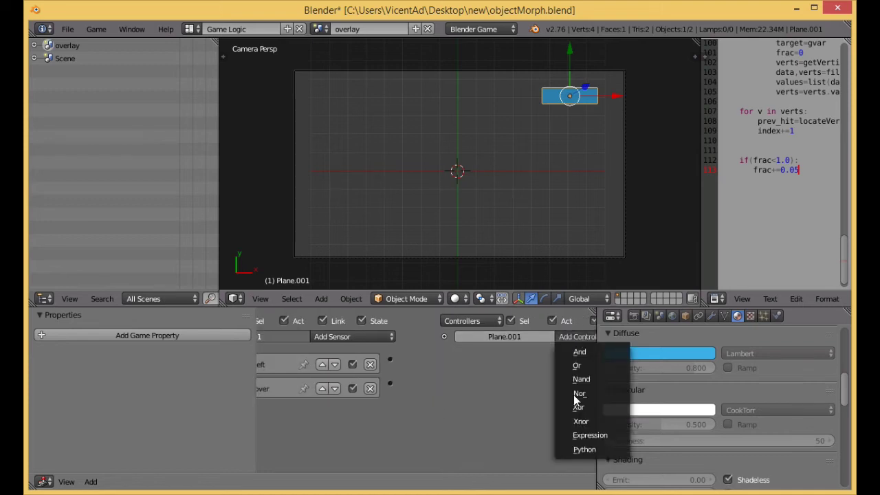
left_click(578, 450)
left_click(484, 383)
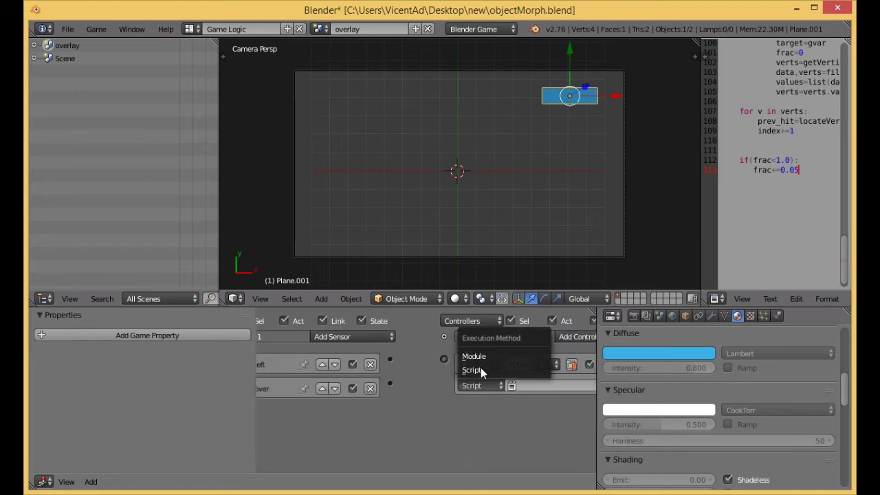
left_click(482, 357)
left_click(527, 385)
type("butto")
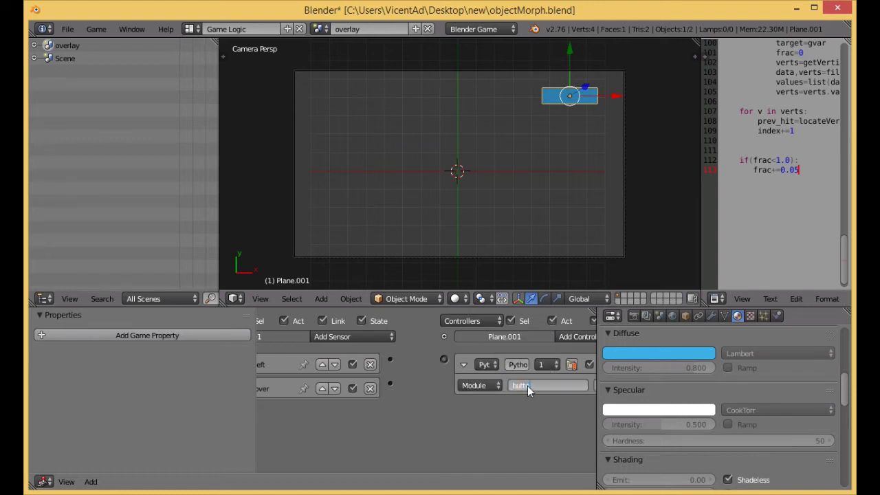
type("ns.main")
key("Return")
mouse_move(443, 361)
left_mouse_down()
mouse_move(390, 359)
mouse_move(394, 378)
mouse_move(444, 360)
left_mouse_up()
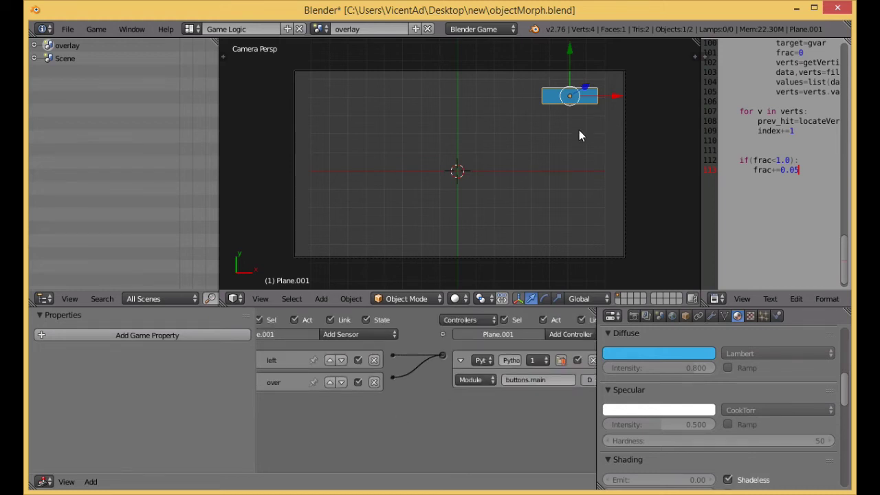
Snap the 3D cursor to the button plane and add a text object there
key("KP_0")
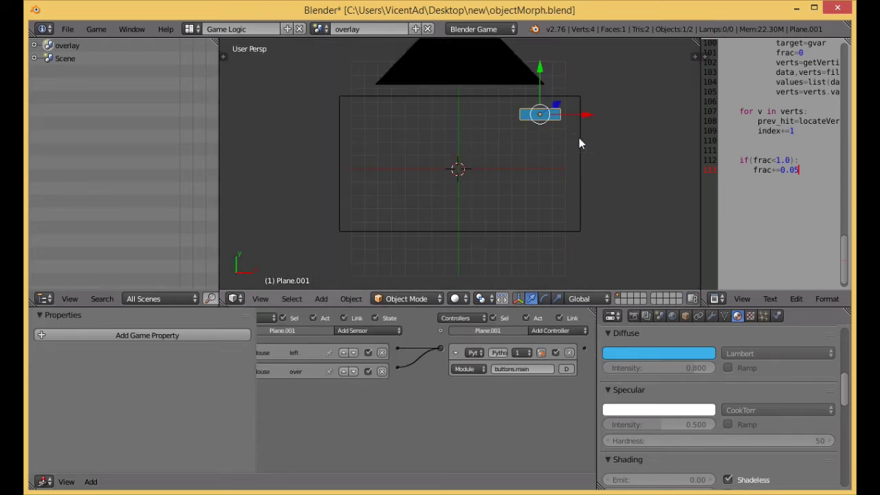
scroll(579, 142, "down", 5)
middle_click_drag(579, 142, 579, 179)
key("shift+s")
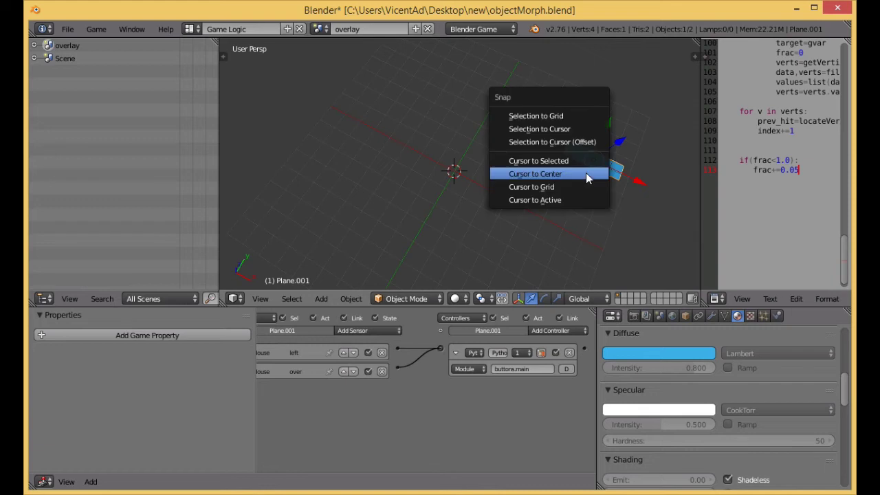
left_click(590, 163)
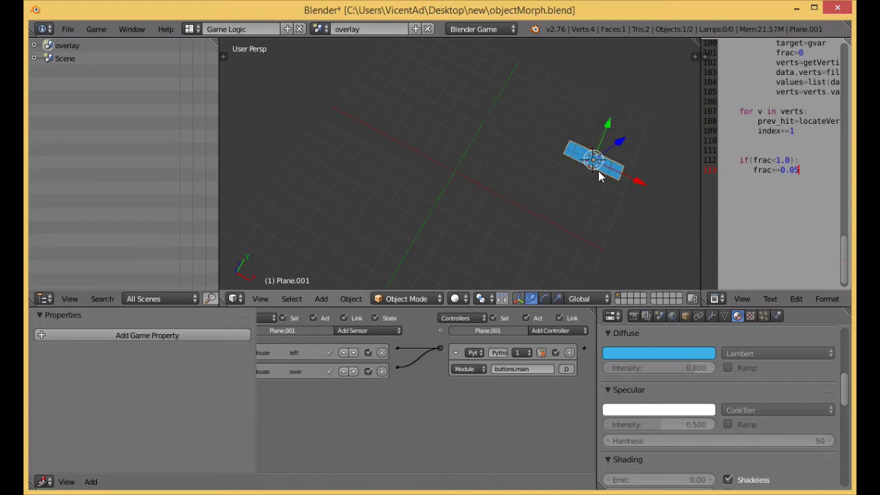
key("shift+a")
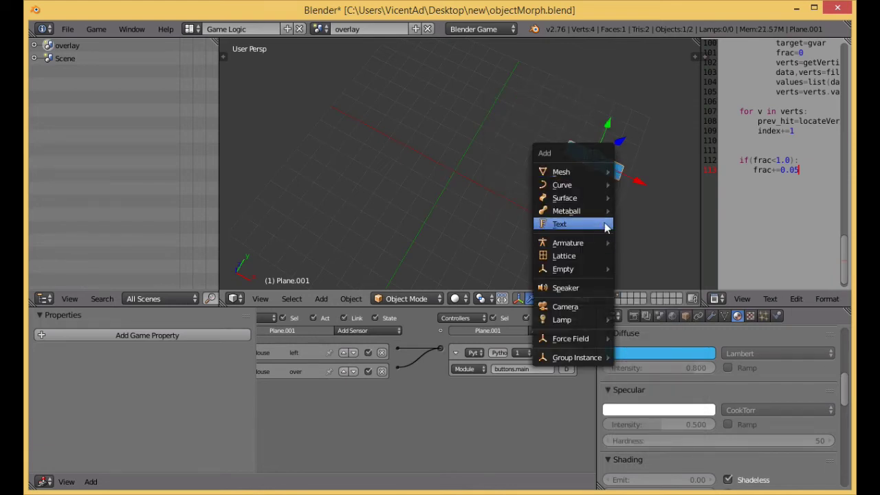
key("Return")
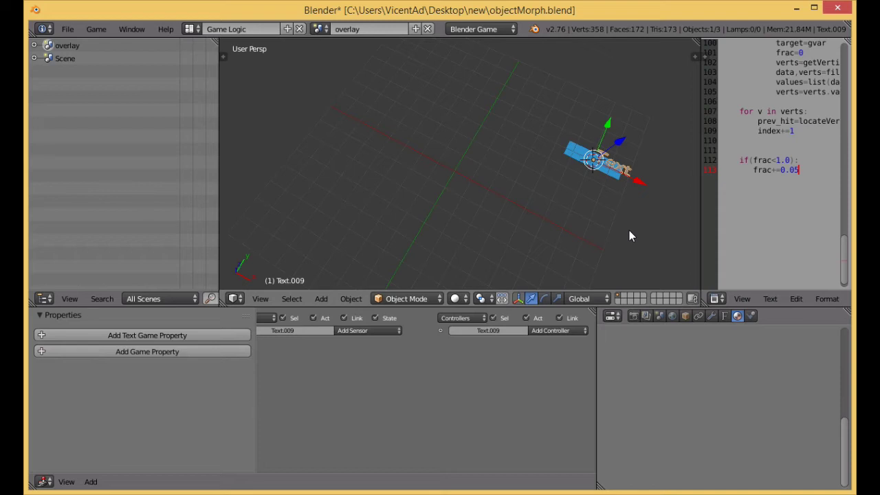
Move the text in the negative Y and X directions so it sits over the blue button plane in the camera view
key("KP_0")
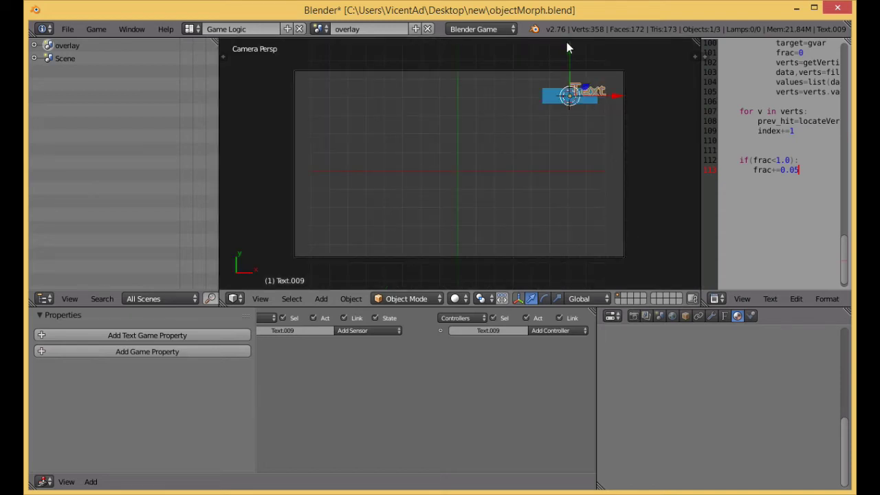
key("g")
key("y")
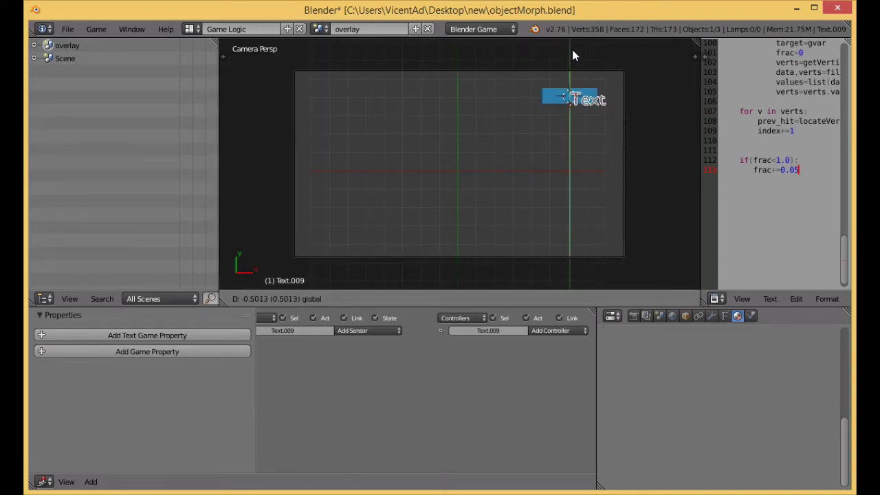
left_click(572, 47)
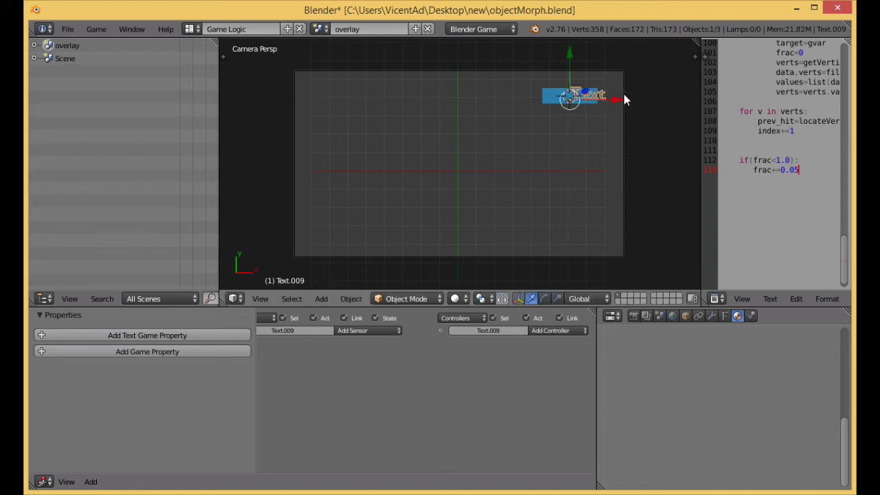
left_click_drag(623, 95, 605, 98)
Raise the text about 0.35 units along Z above the button plane
scroll(625, 189, "down", 2)
middle_click_drag(625, 194, 594, 116)
key("g")
key("z")
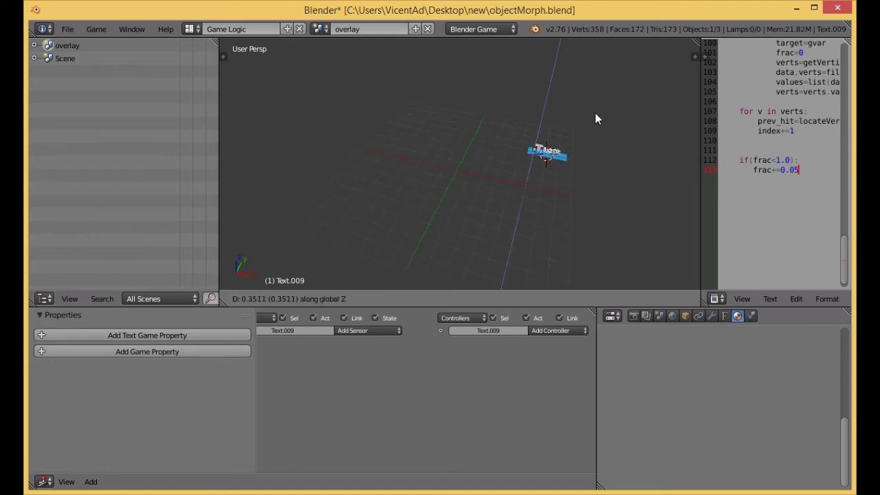
left_click(596, 119)
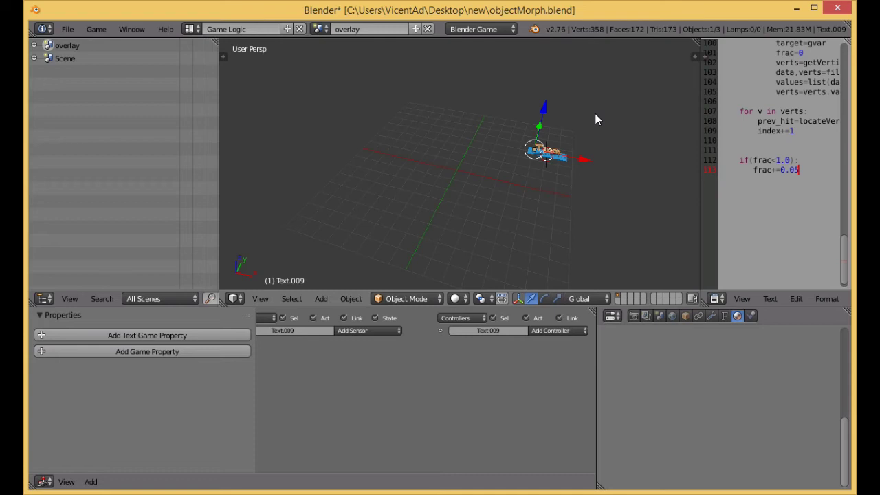
Change the text to Cylinder and scale it down to about 0.67 to fit the button
key("KP_0")
scroll(591, 110, "up", 4)
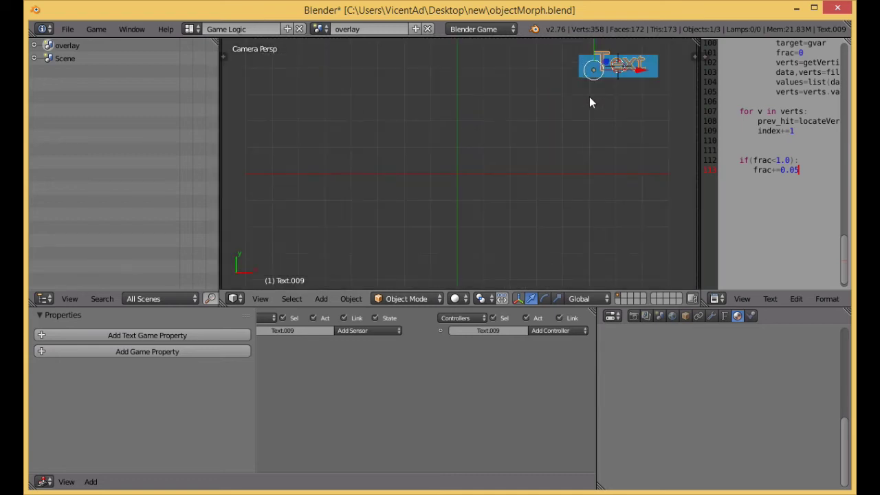
scroll(590, 97, "down", 1)
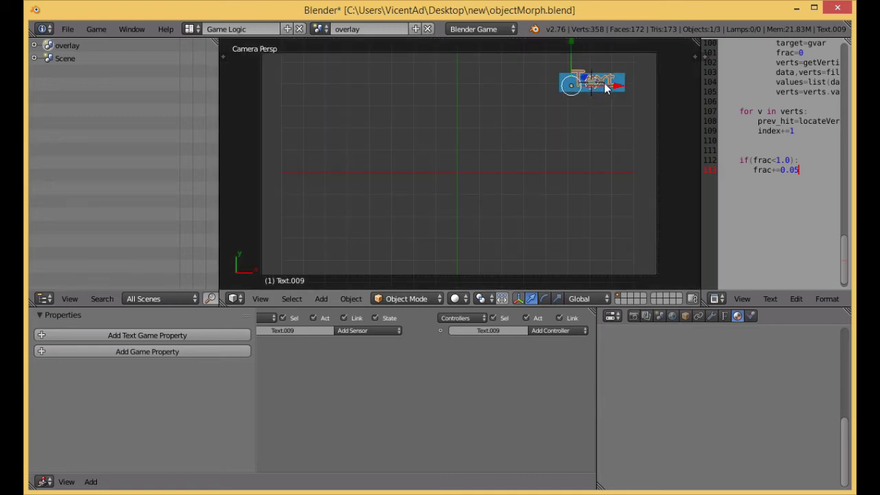
key("Tab")
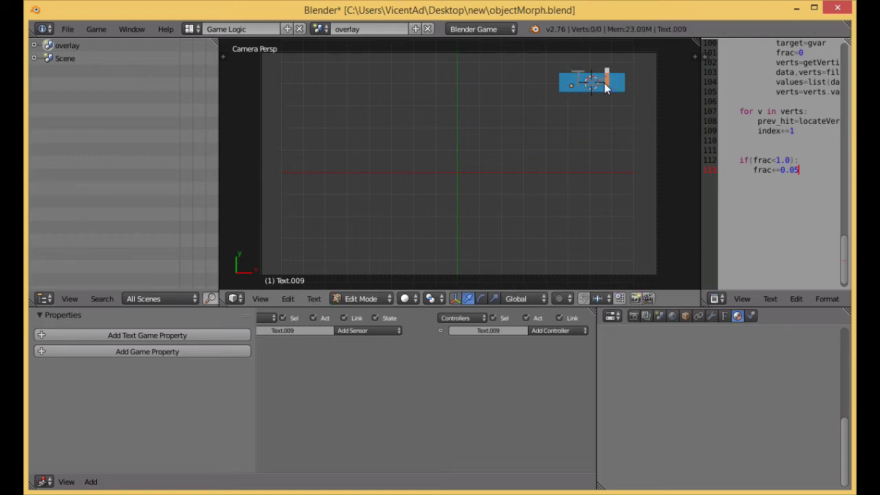
type("Cylinder")
key("Tab")
key("s")
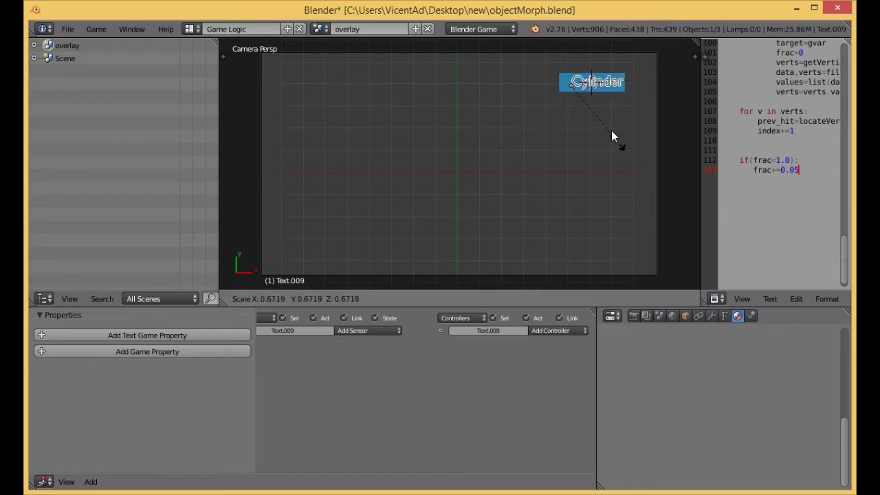
left_click(613, 136)
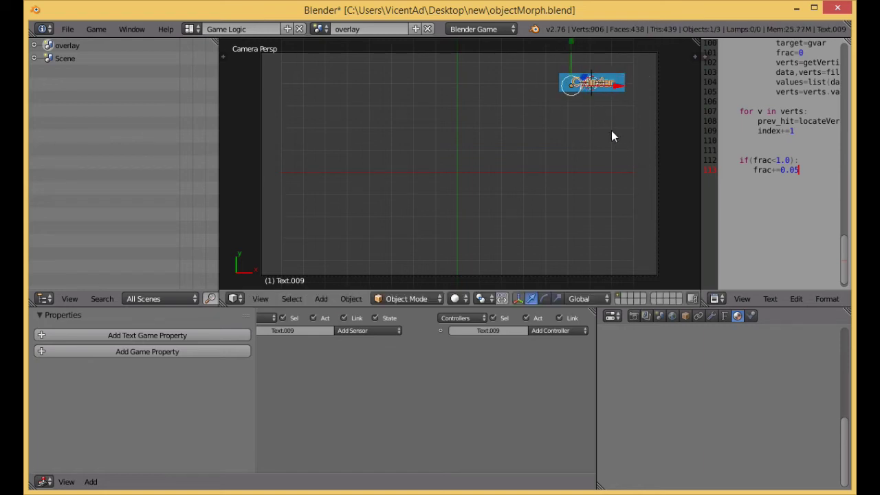
Give the Cylinder text a new material and make it shadeless
left_click(752, 318)
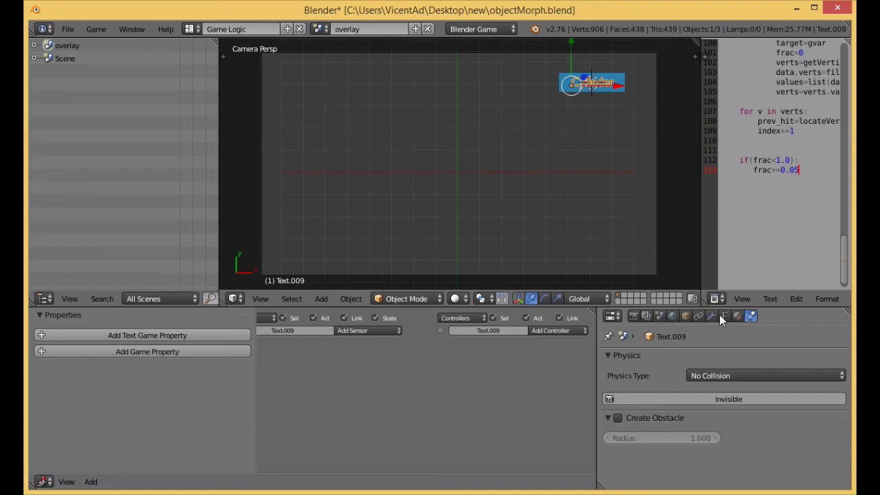
left_click(738, 316)
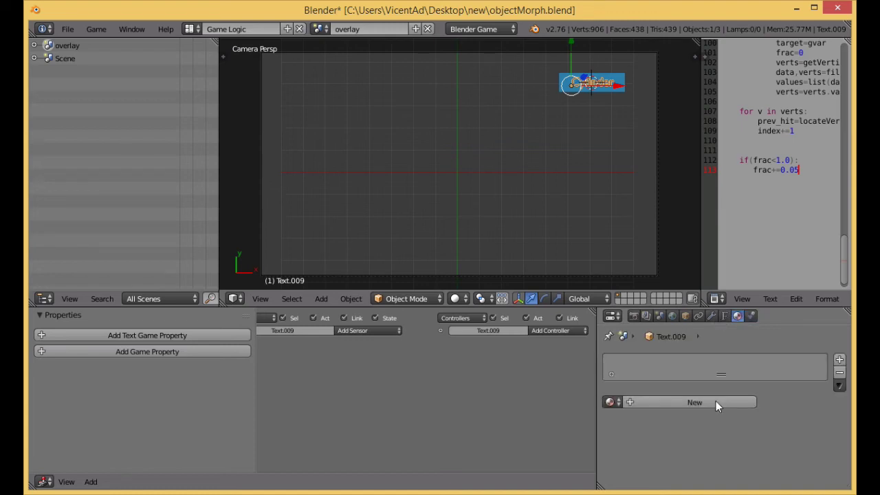
left_click(705, 401)
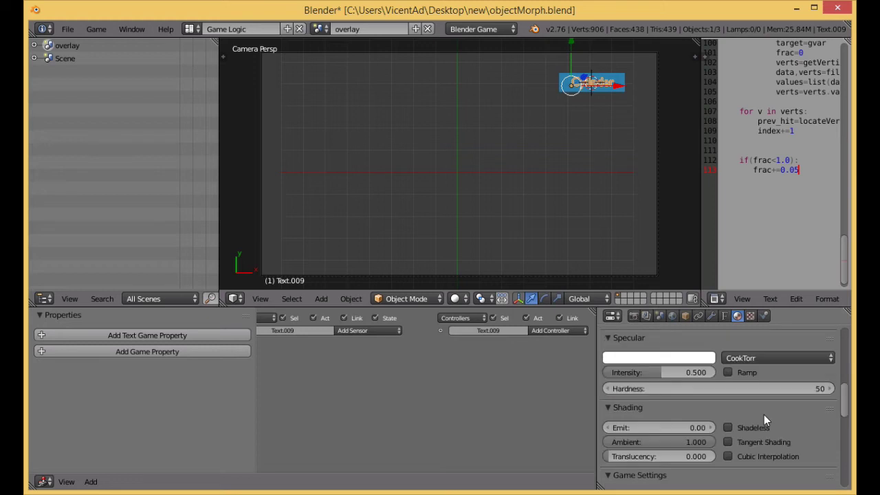
scroll(764, 415, "down", 3)
left_click(728, 349)
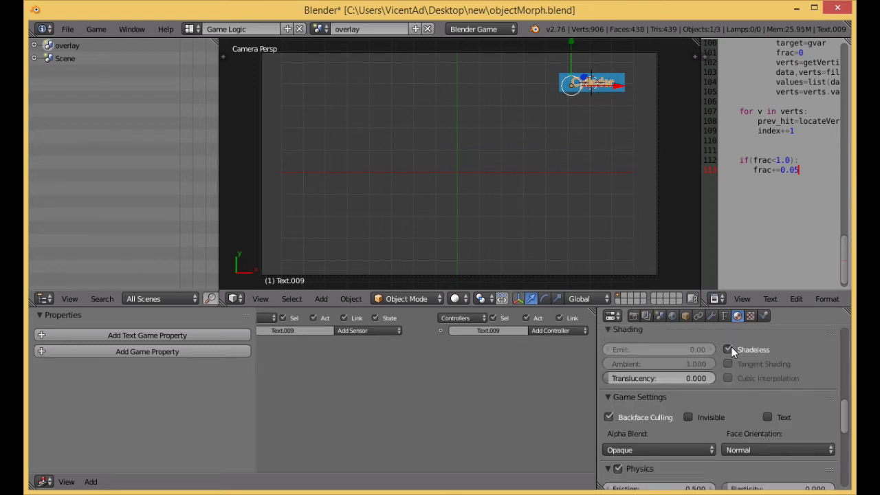
Select the button plane together with its Cylinder text and duplicate both in place
right_click(615, 90)
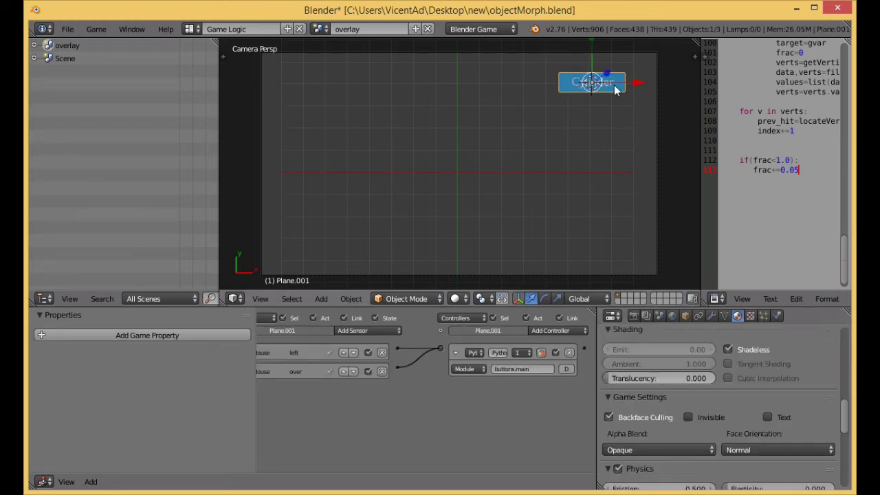
right_click(609, 88, "shift")
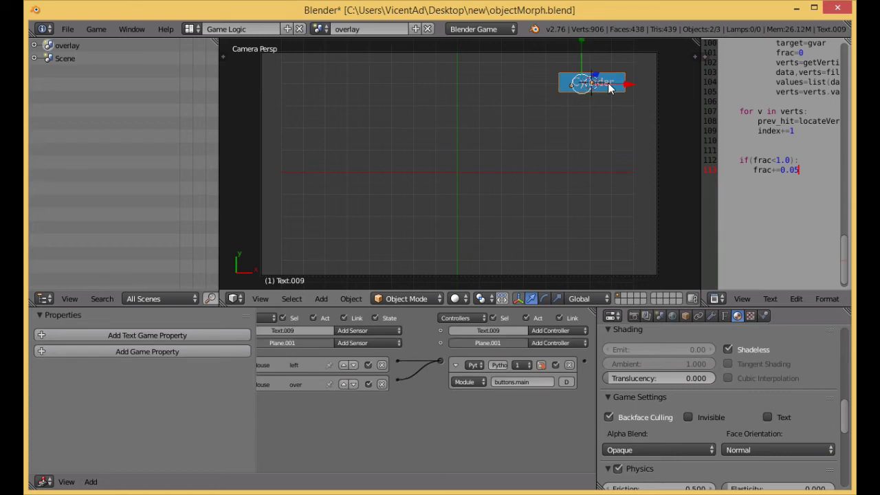
key("shift+d")
key("Escape")
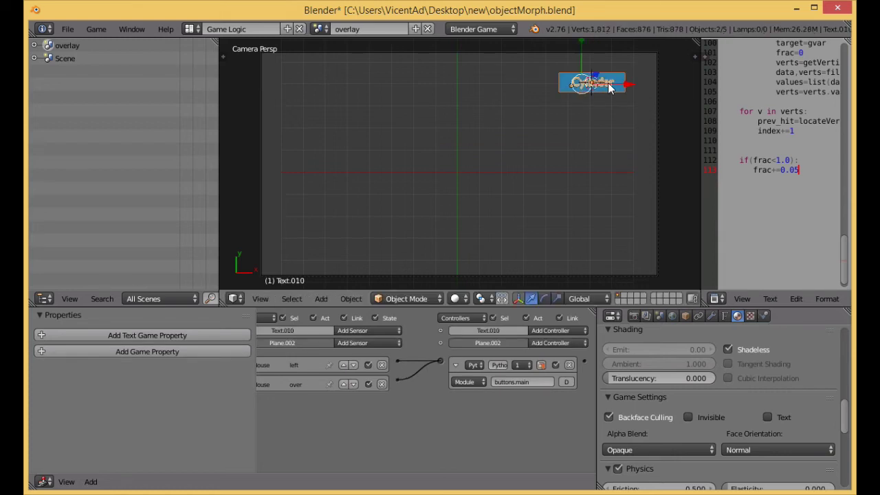
Move the duplicated Cylinder button and its text about 3.1 units down along the global Y axis
key("g")
key("y")
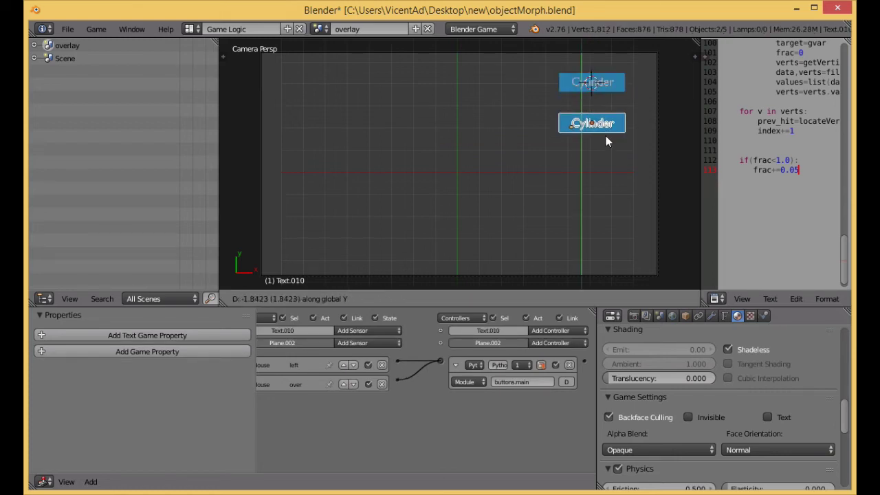
left_click(606, 157)
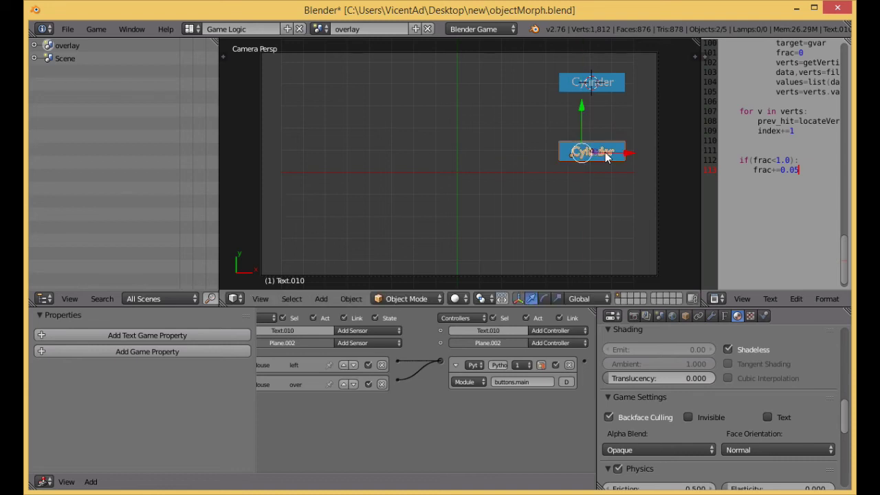
Duplicate the lower Cylinder button with its text and move the copy about 2.9 units further down along Y
key("shift+d")
right_click(606, 157)
key("g")
key("y")
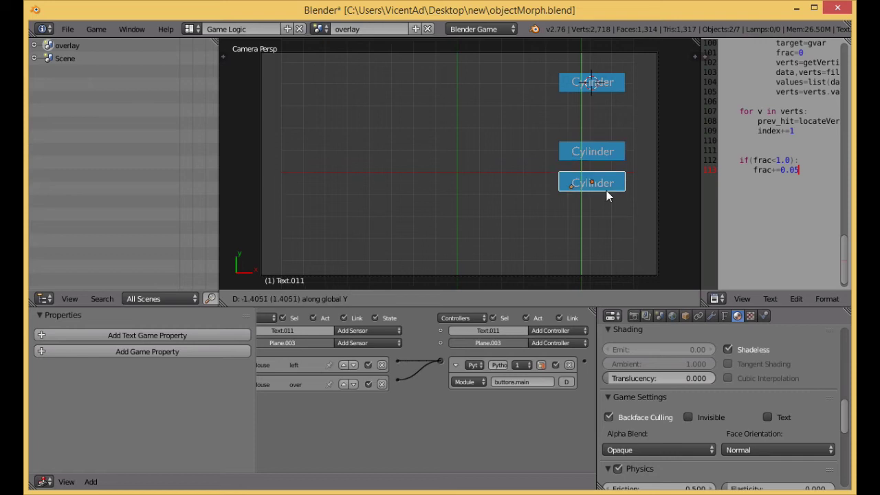
left_click(607, 225)
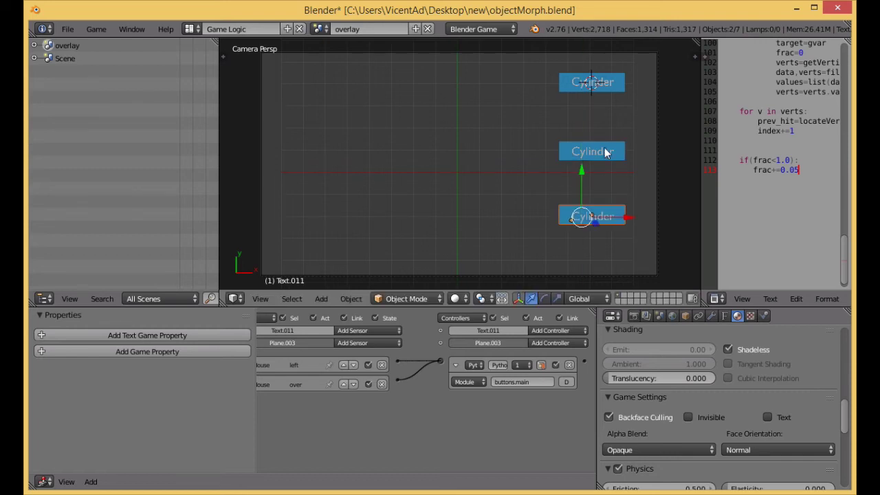
Change the text on the middle button to Sphere
right_click(607, 153)
key("Tab")
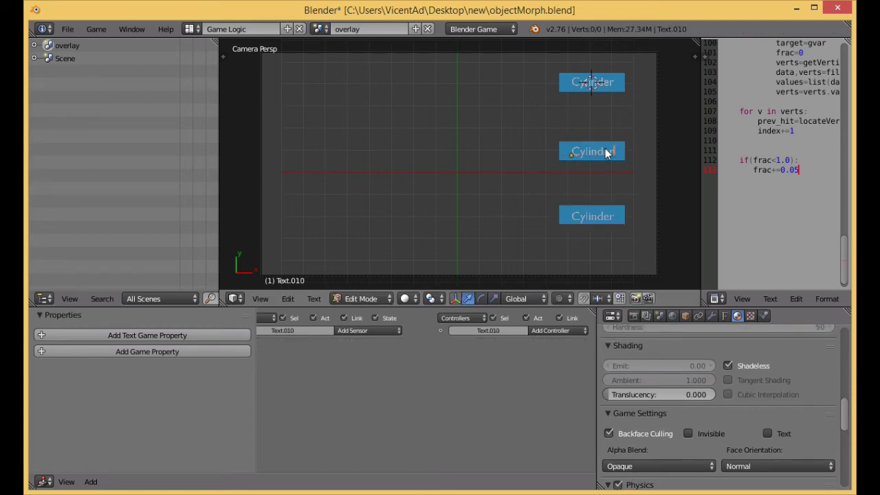
key("BackSpace")
key("BackSpace")
key("BackSpace")
key("BackSpace")
key("BackSpace")
key("BackSpace")
key("BackSpace")
key("BackSpace")
type("Sphere")
key("Tab")
Change the text on the lowest button to Cone
right_click(596, 220)
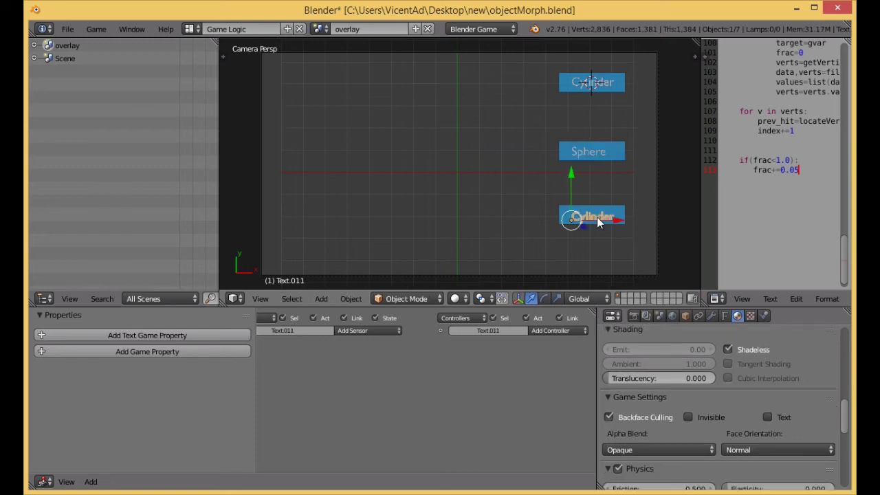
key("Tab")
key("BackSpace")
key("BackSpace")
key("BackSpace")
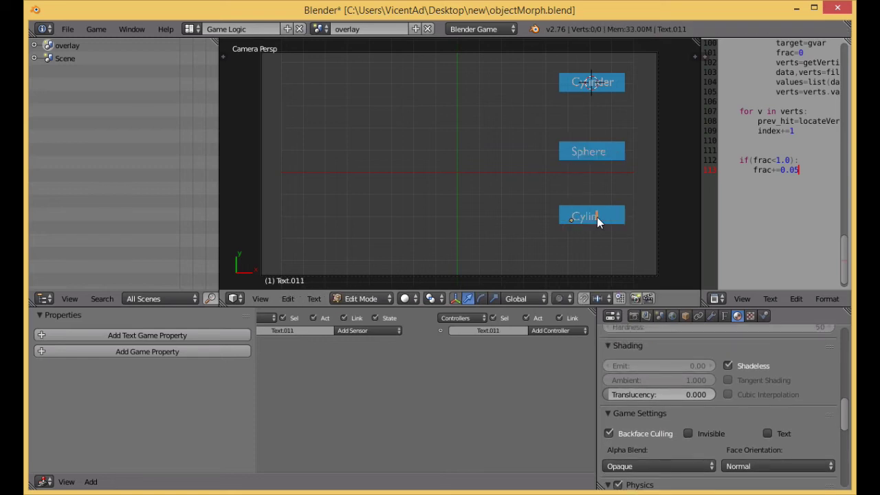
key("Tab")
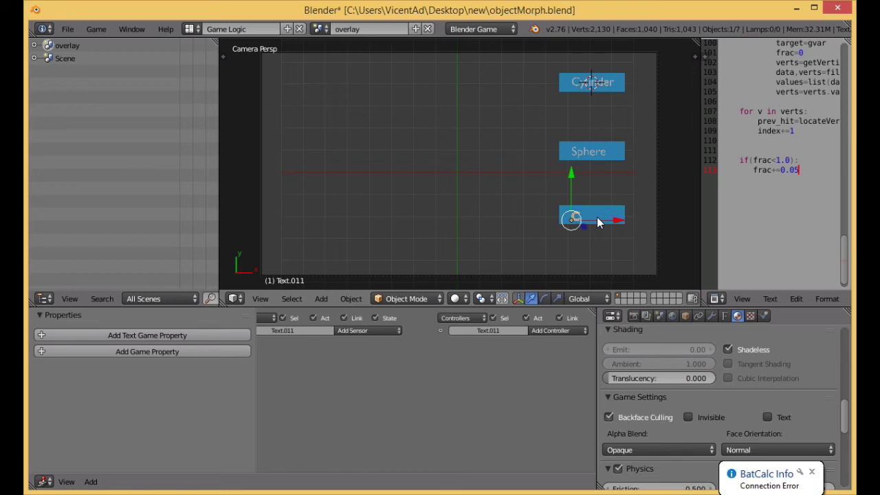
key("Tab")
type("one")
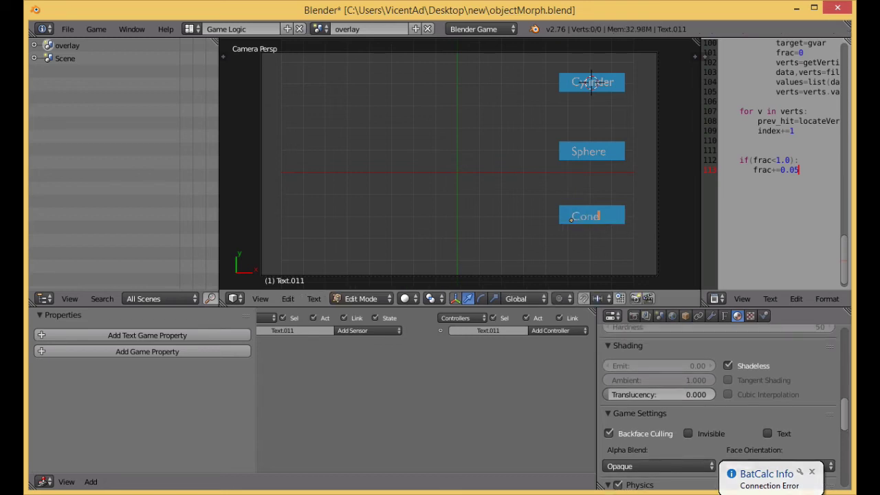
key("Tab")
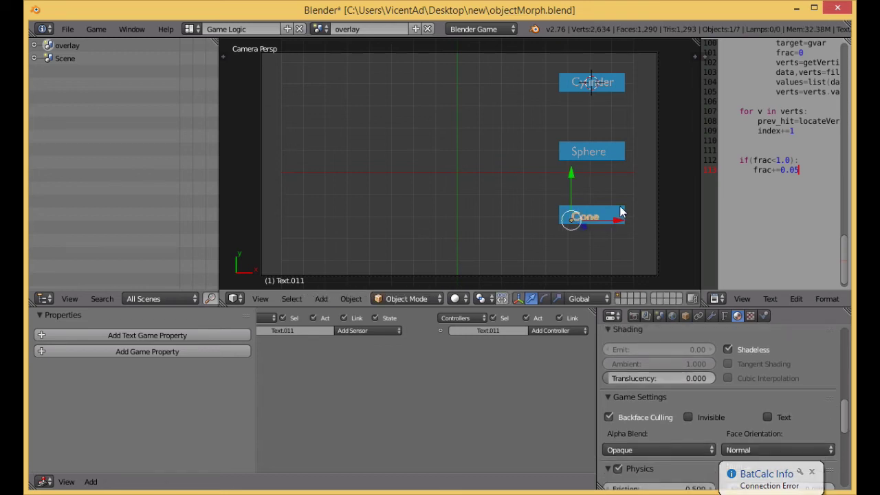
Rename the plane behind the Cone text to cone and select the plane behind the Sphere text
right_click(621, 212)
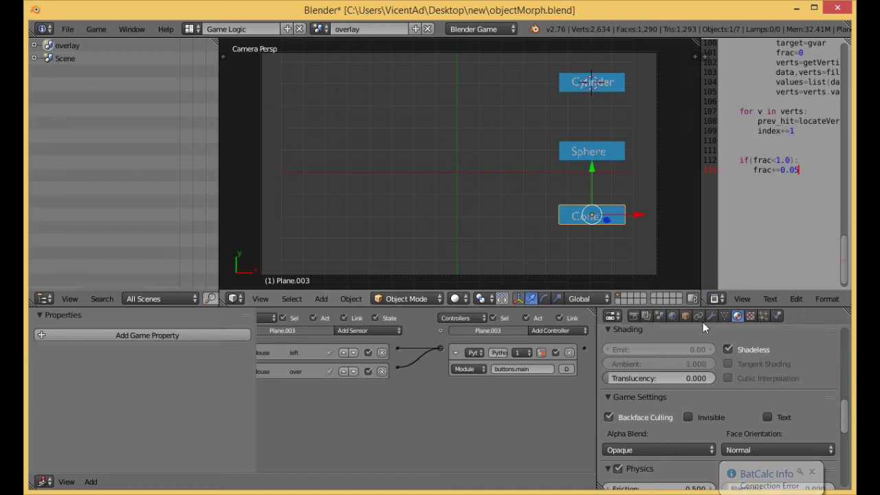
left_click(685, 316)
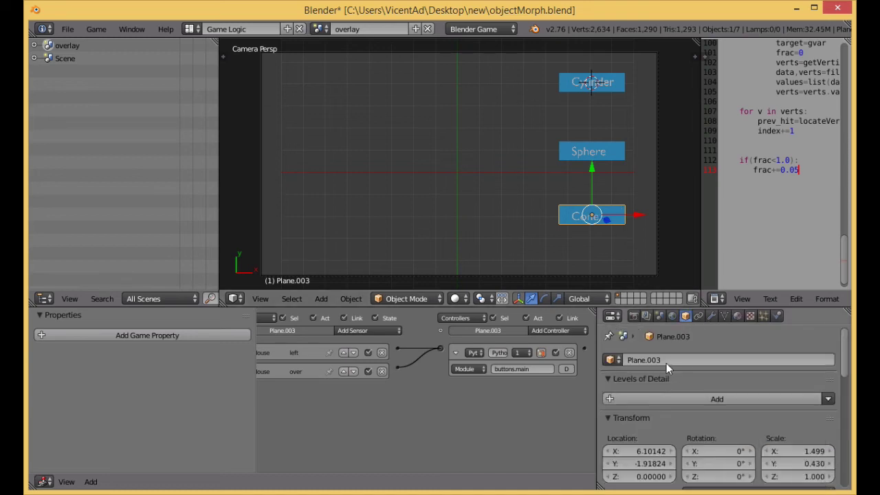
left_click(664, 358)
type("cone")
key("Return")
right_click(615, 151)
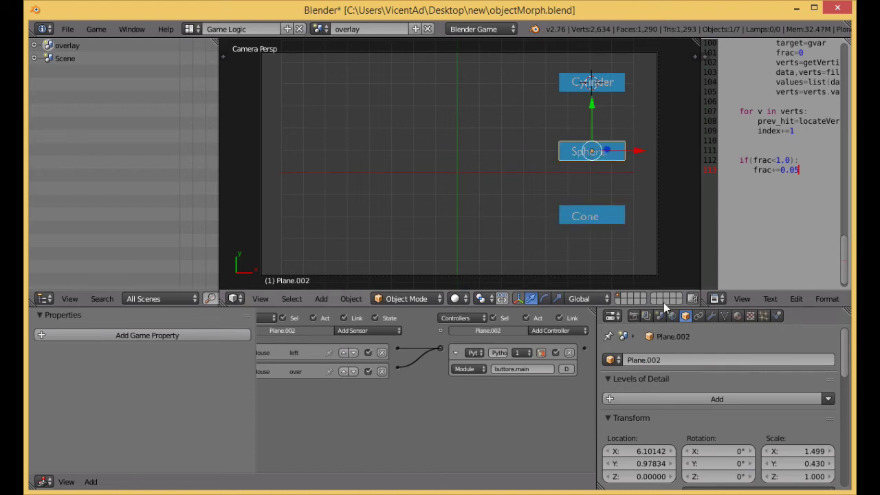
key("g")
left_click(640, 137)
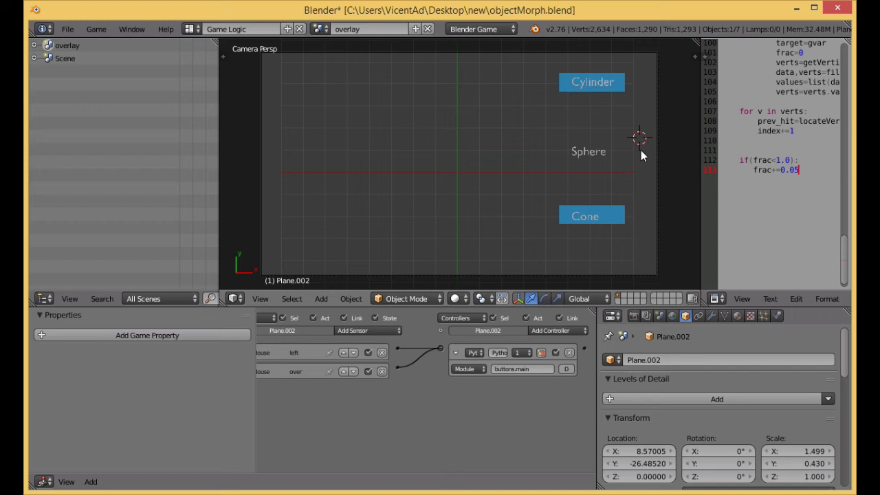
key("ctrl+z")
Rename the plane behind the Sphere text to sphereobj2
scroll(619, 180, "down", 3)
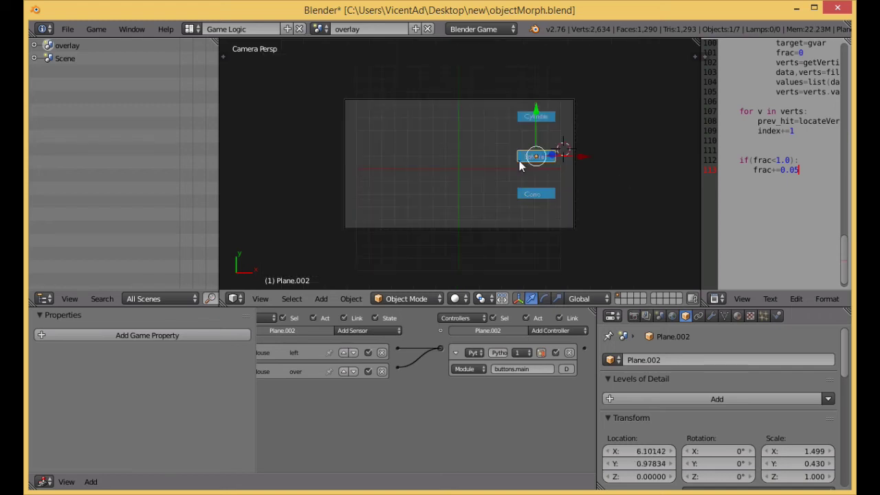
scroll(583, 153, "up", 3)
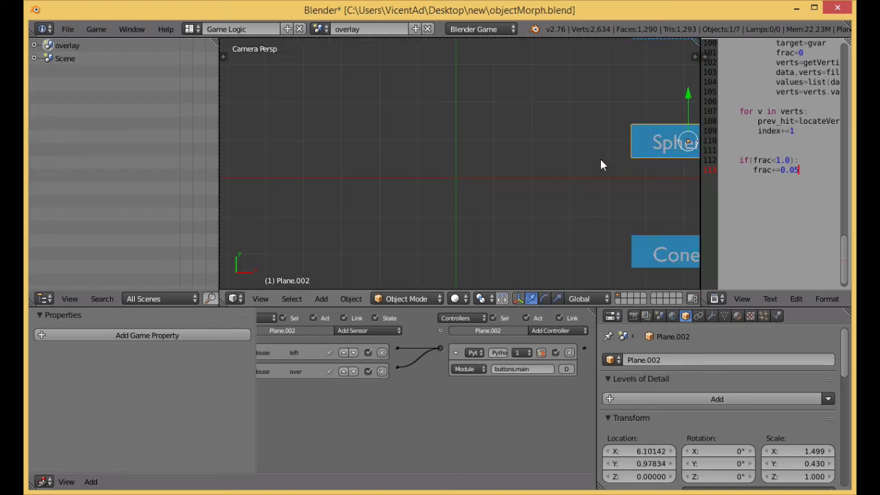
left_click(663, 360)
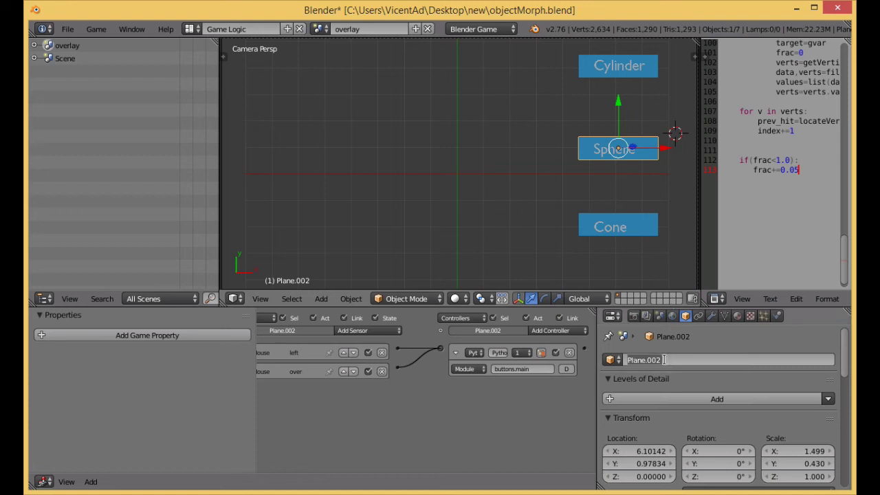
type("sphereob")
key("Return")
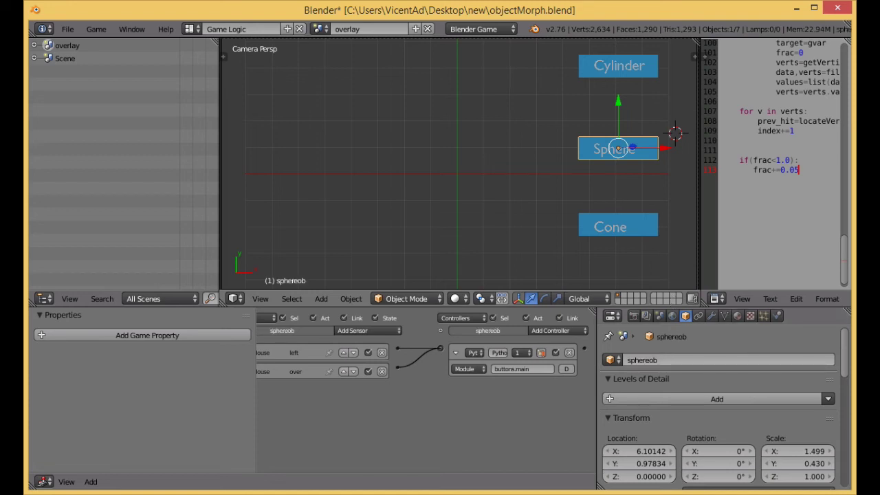
left_click(686, 362)
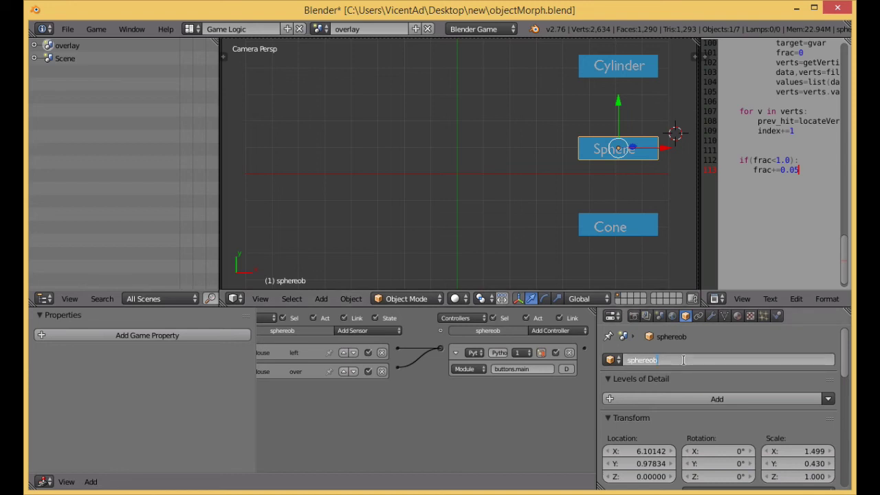
type("j.001")
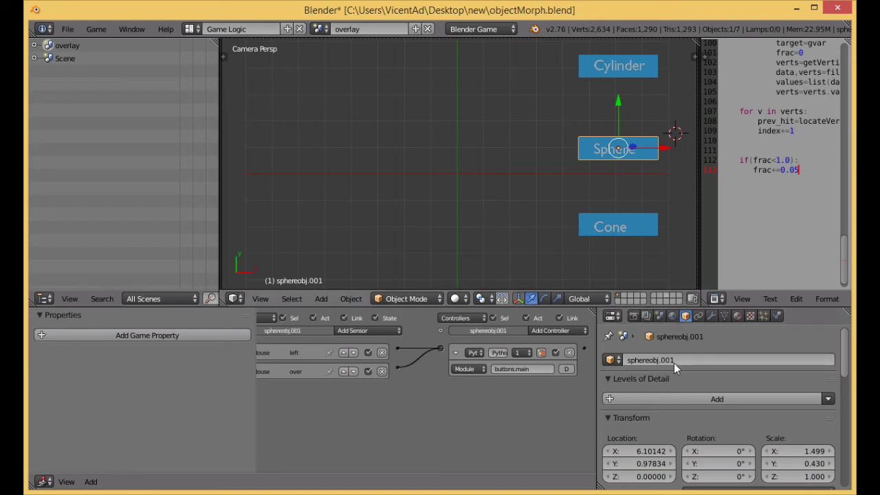
key("Return")
type("spher")
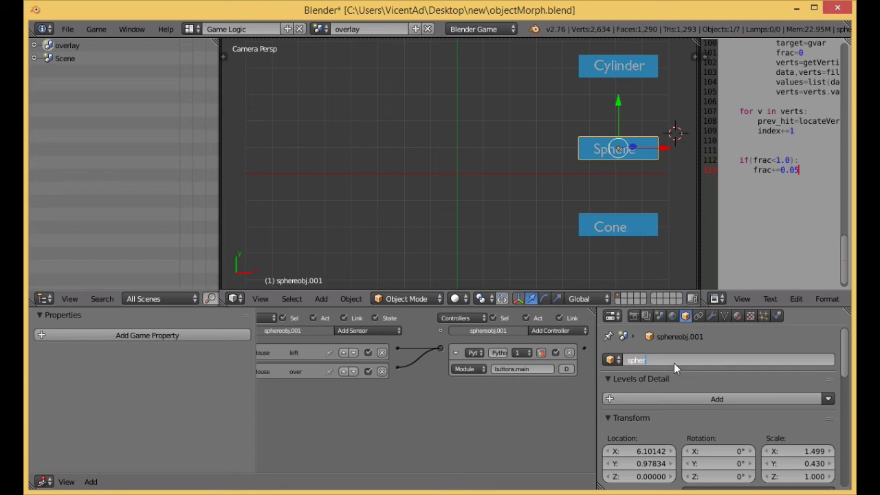
type("eobj2")
key("Return")
Rename the plane behind the Cylinder text to cylinder
right_click(660, 80)
left_click(662, 365)
type("cylin")
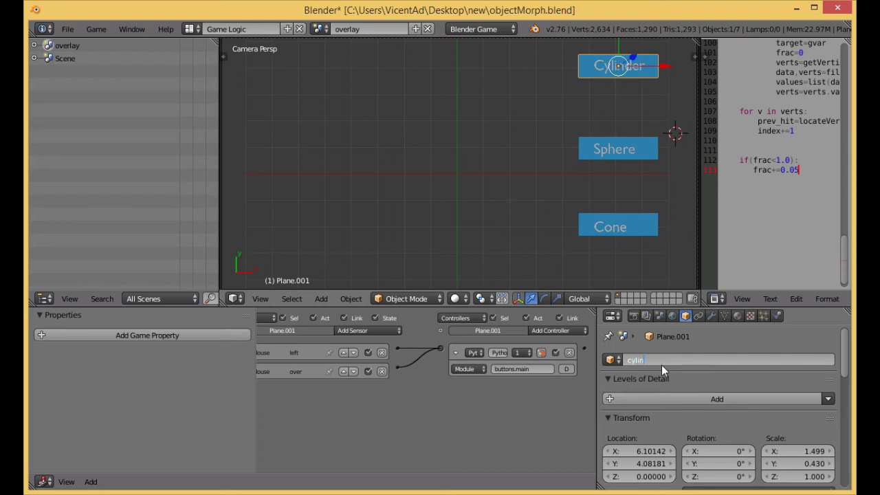
type("der")
key("Return")
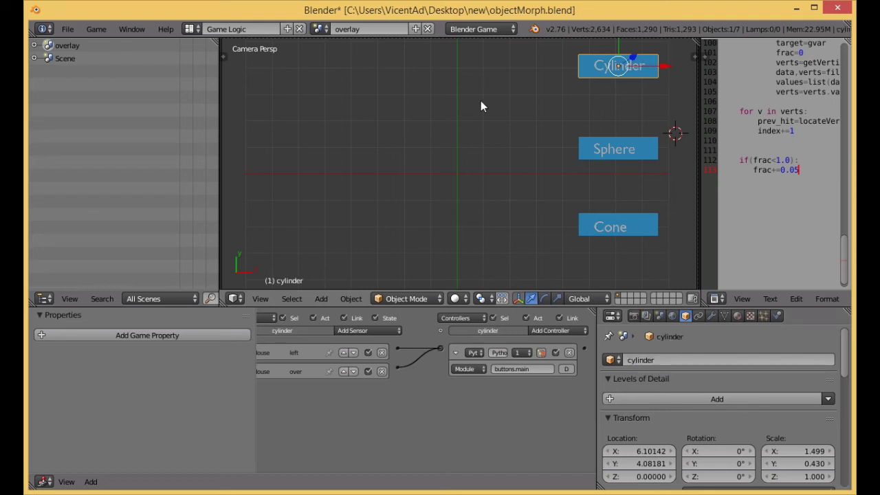
Switch from the overlay scene to the scene named Scene and select its camera
left_click(321, 29)
left_click(330, 62)
scroll(475, 128, "down", 3)
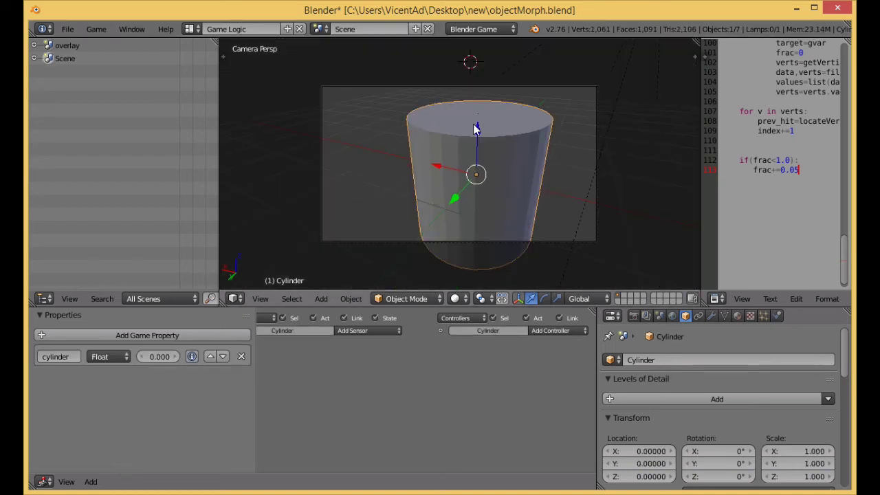
right_click(546, 203)
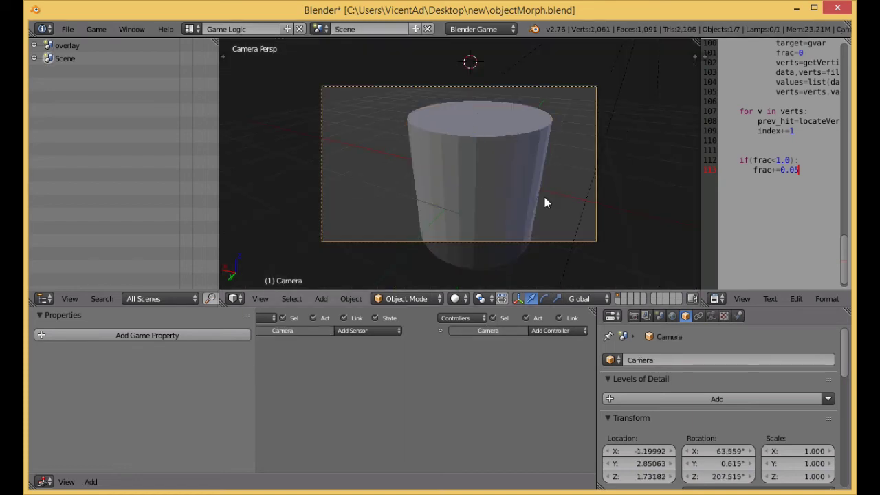
Add an Always sensor to the camera and link it through an And controller to a new Scene actuator
left_click(379, 330)
key("Return")
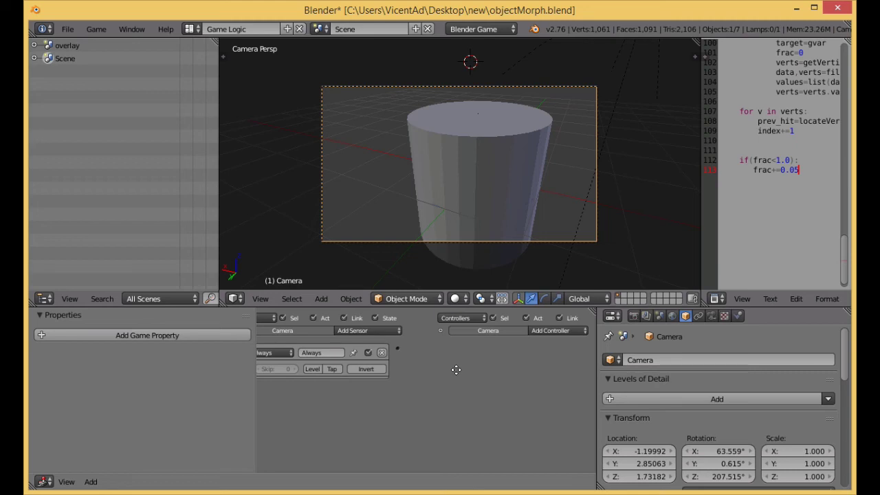
scroll(447, 360, "right", 5, "ctrl")
left_click(586, 332)
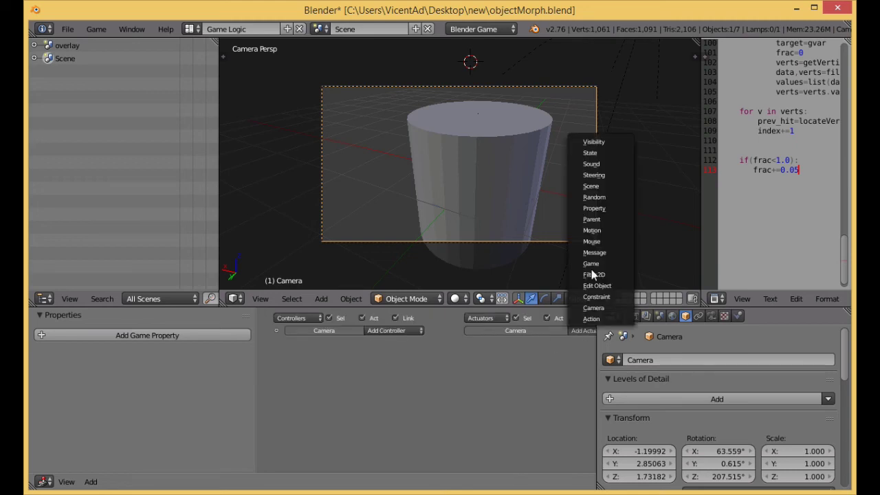
left_click(591, 185)
middle_click_drag(493, 383, 509, 342)
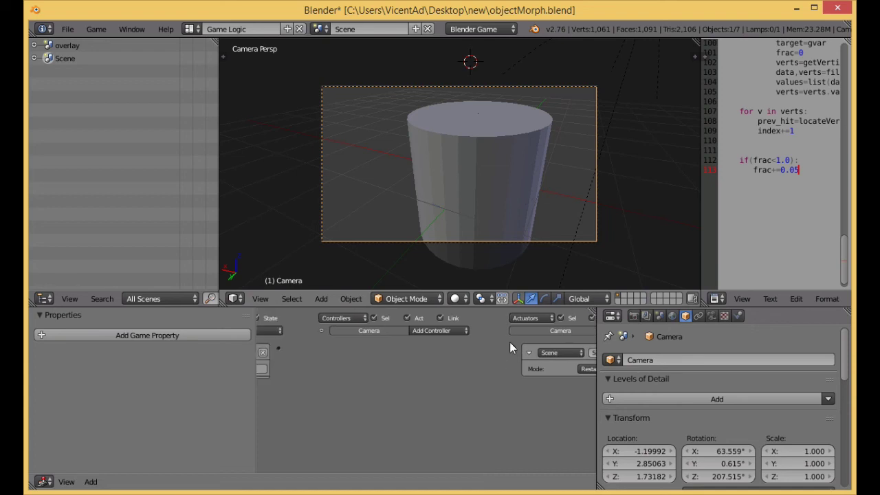
left_click_drag(511, 348, 279, 348)
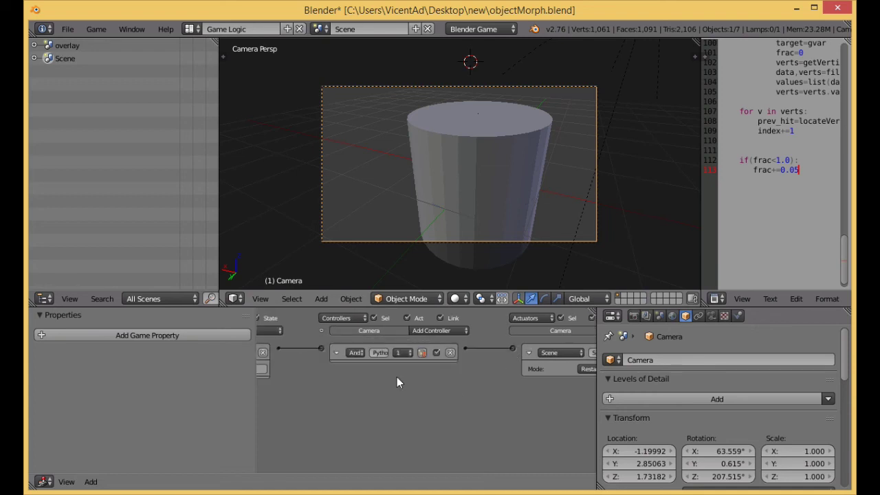
Set the camera's Scene actuator to Add Overlay Scene mode with overlay as its scene
middle_click_drag(340, 396, 504, 370)
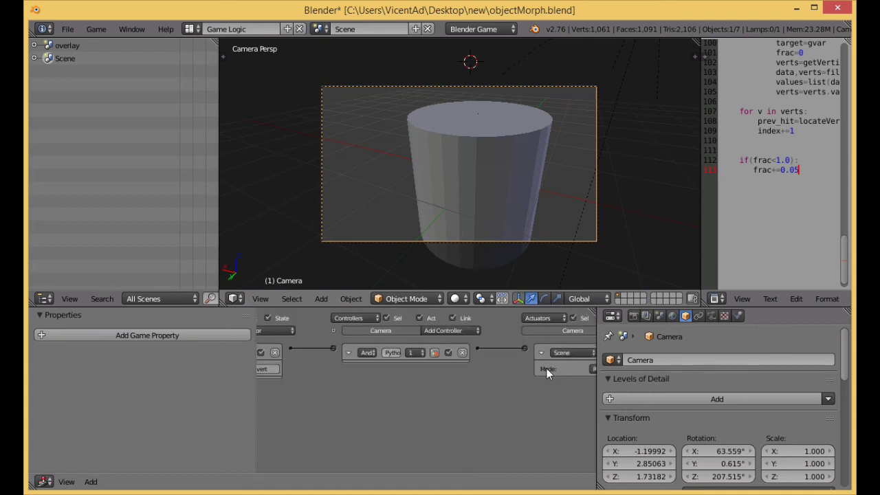
middle_click_drag(427, 398, 379, 401)
middle_click_drag(511, 374, 531, 372)
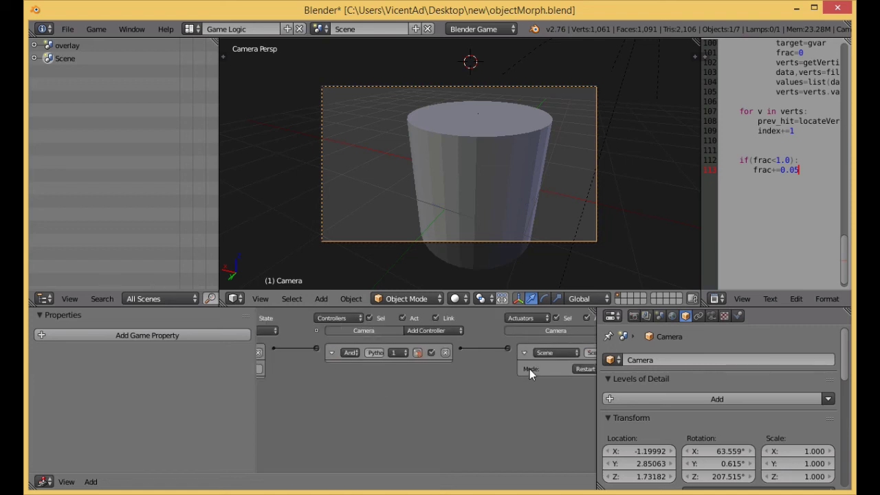
left_click(579, 373)
left_click(611, 328)
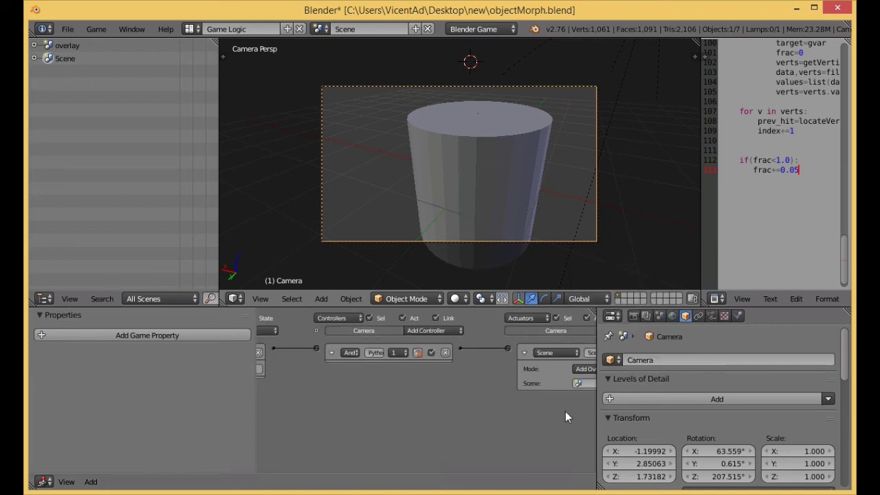
scroll(547, 388, "right", 3, "ctrl")
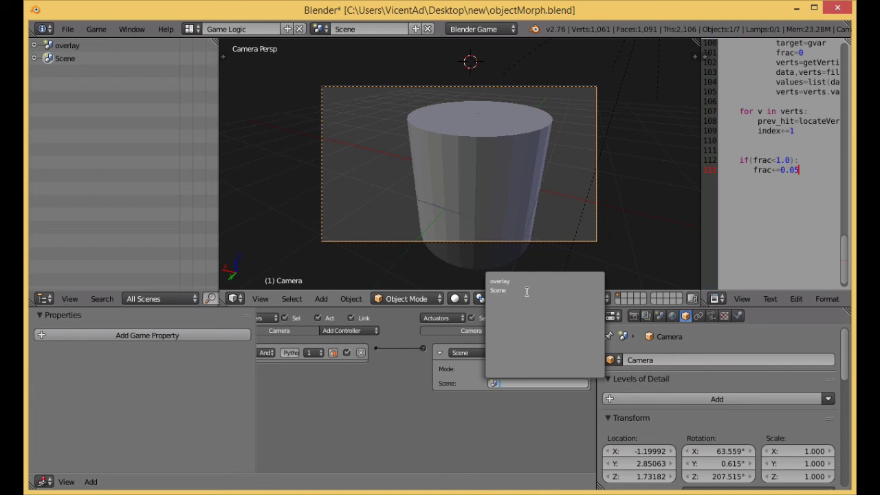
left_click(500, 282)
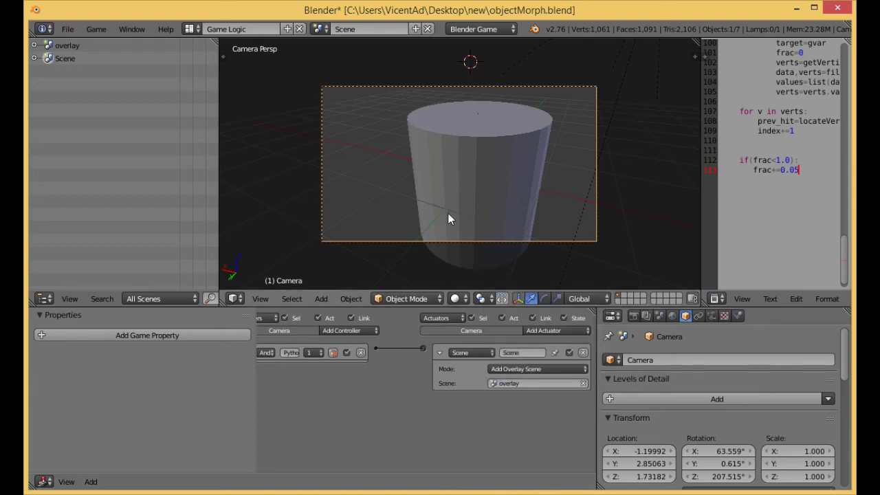
scroll(448, 219, "down", 1)
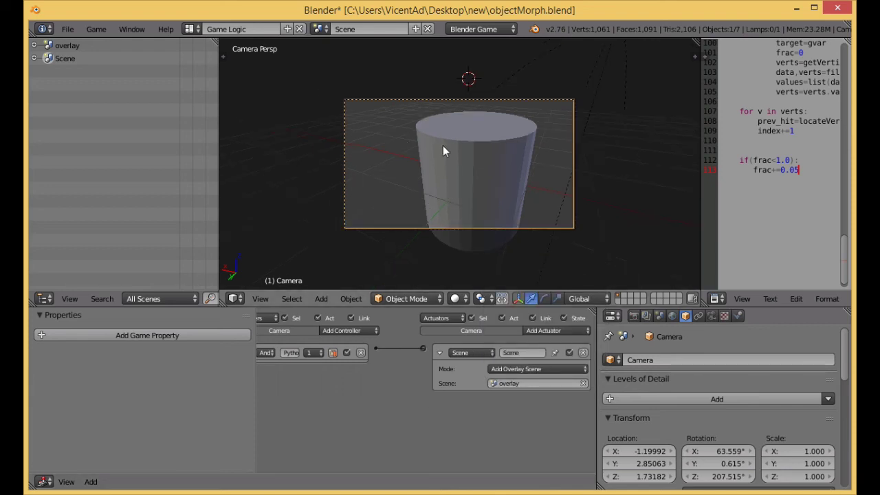
Rename the float game property of sphobject2 in the scene named Scene to sphereobj2
left_click(33, 58)
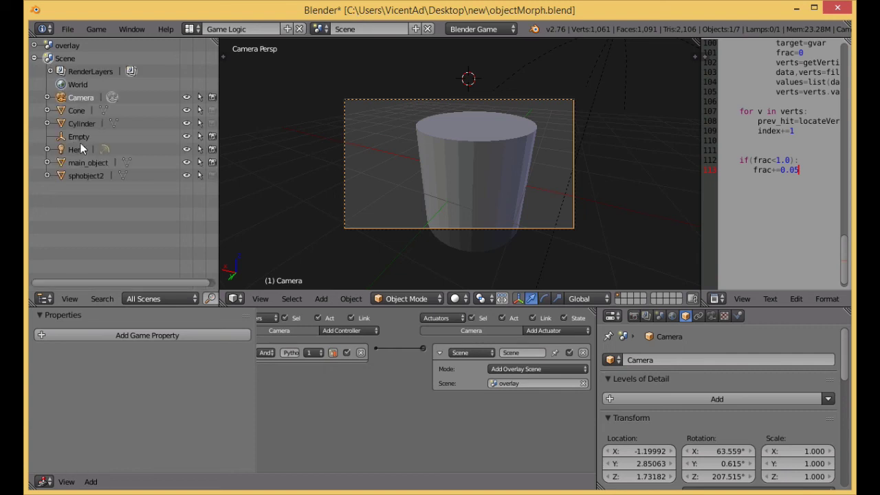
left_click(82, 176)
left_click(73, 357)
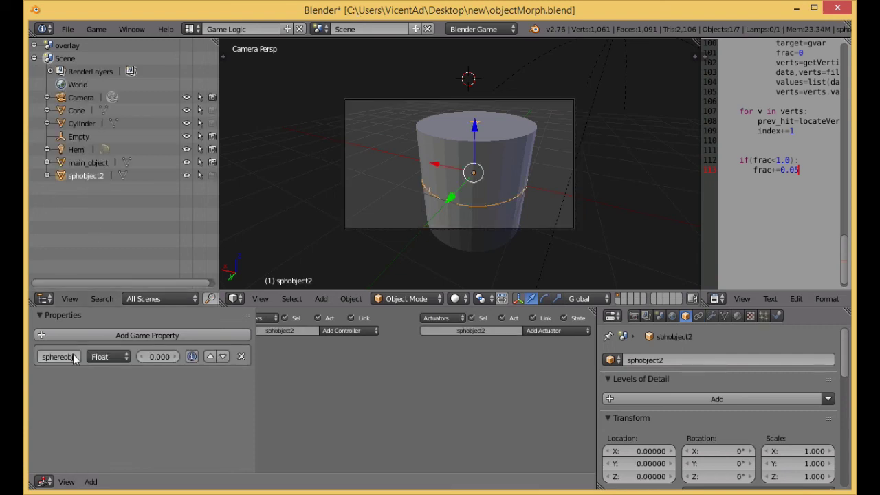
type("2")
key("Return")
Switch from the Game Logic screen layout to the Default layout
left_click(192, 29)
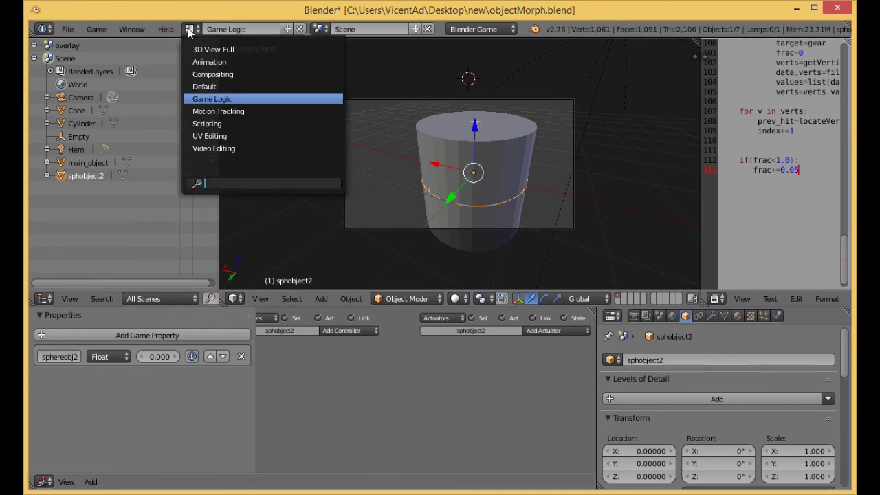
key("Return")
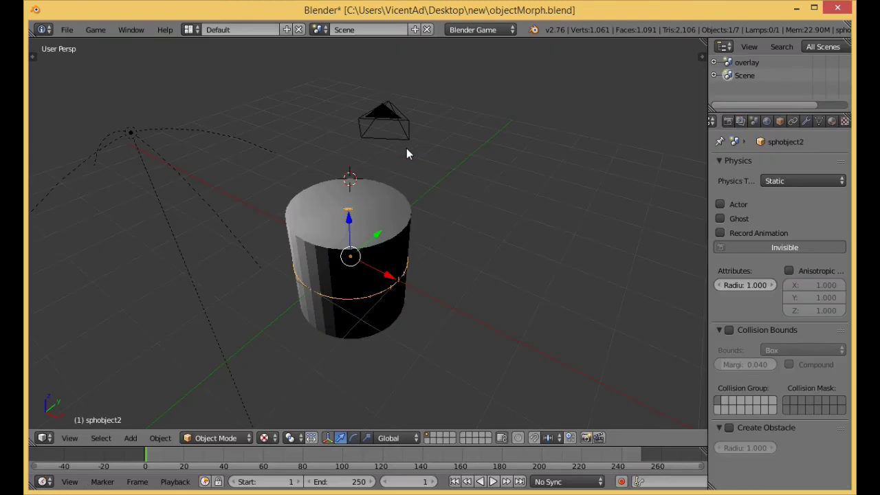
left_click(429, 187)
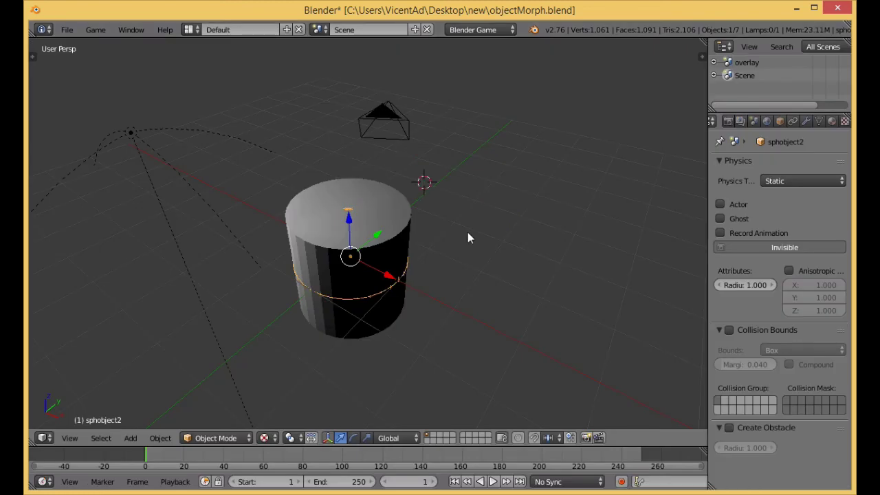
Run the game and test morphing the object with the Cylinder, Sphere and Cone overlay buttons, including repeated changes between shapes, and end the game
scroll(467, 238, "down", 3)
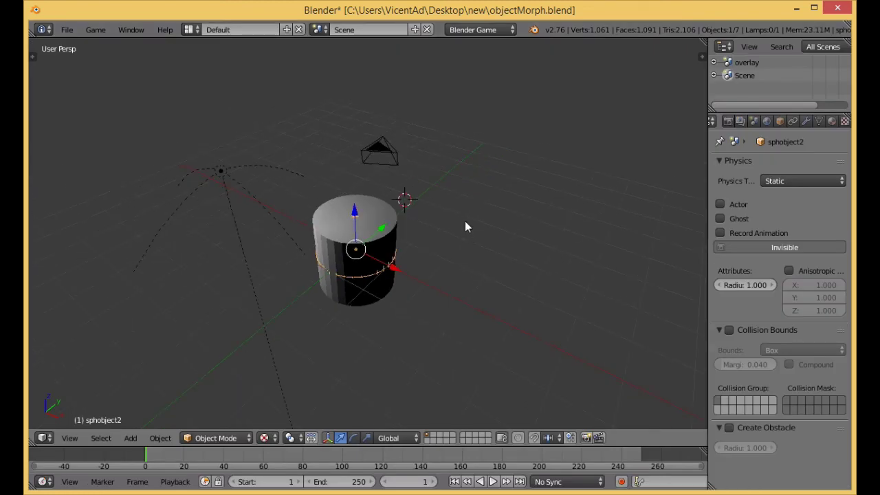
middle_click_drag(413, 202, 387, 186)
scroll(413, 206, "up", 2)
scroll(390, 186, "up", 1)
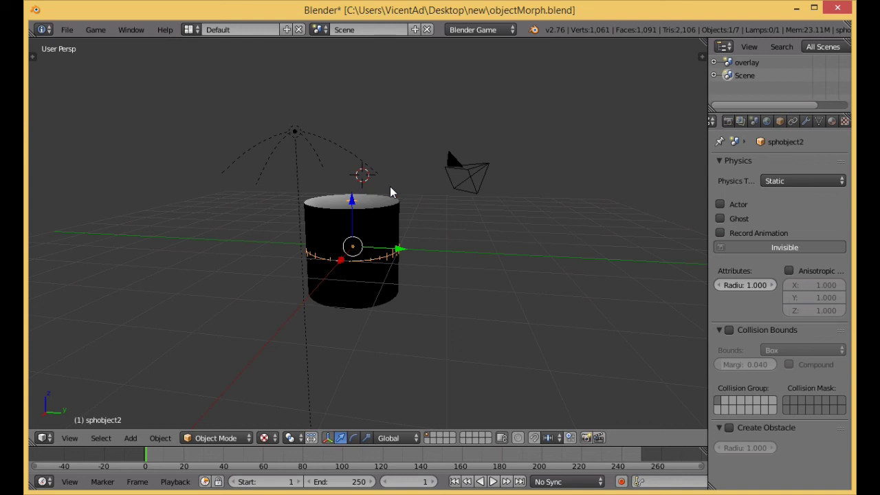
key("p")
left_click(475, 165)
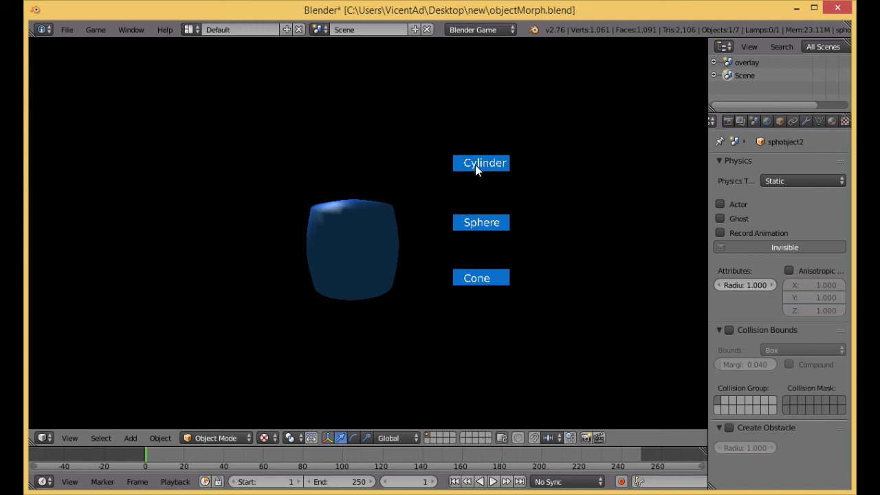
left_click(476, 221)
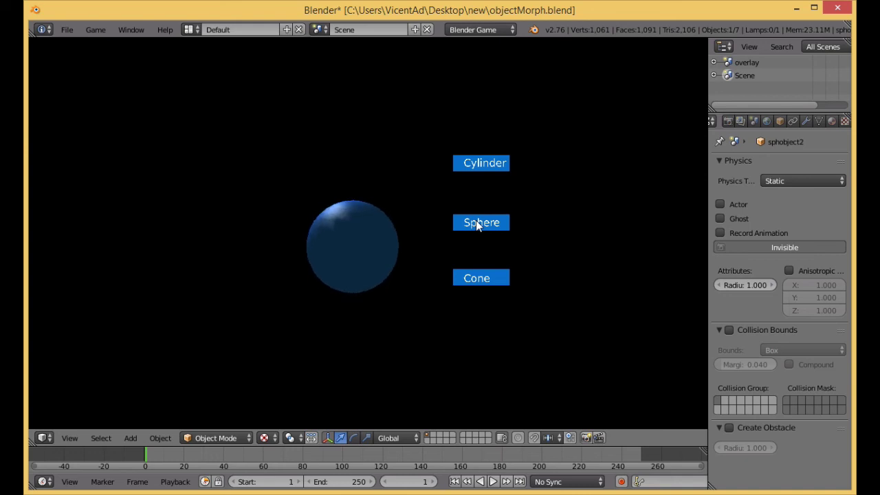
left_click(479, 280)
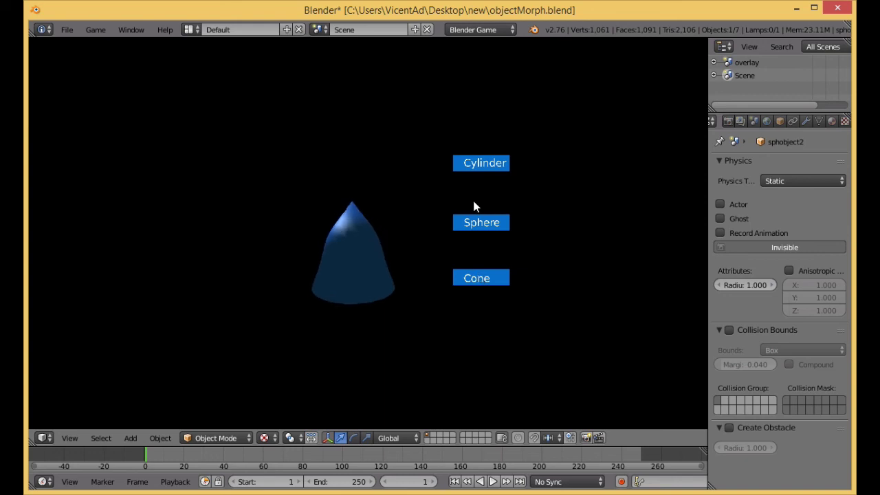
left_click(476, 163)
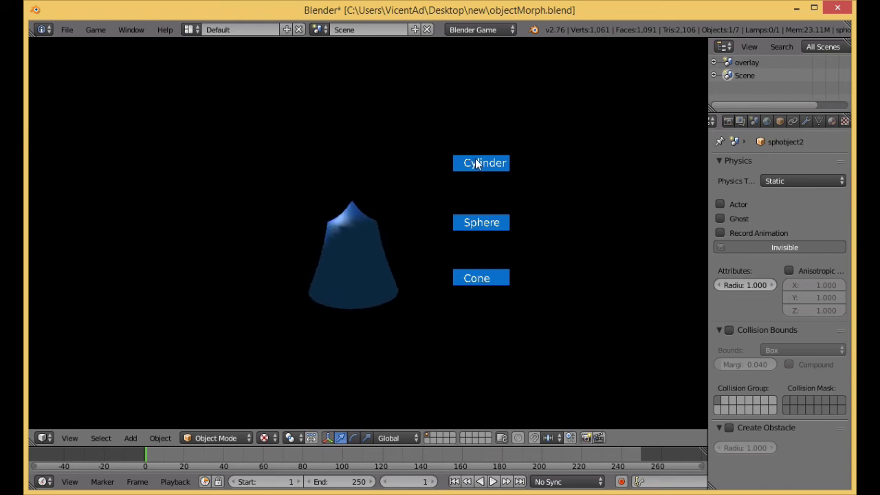
left_click(480, 225)
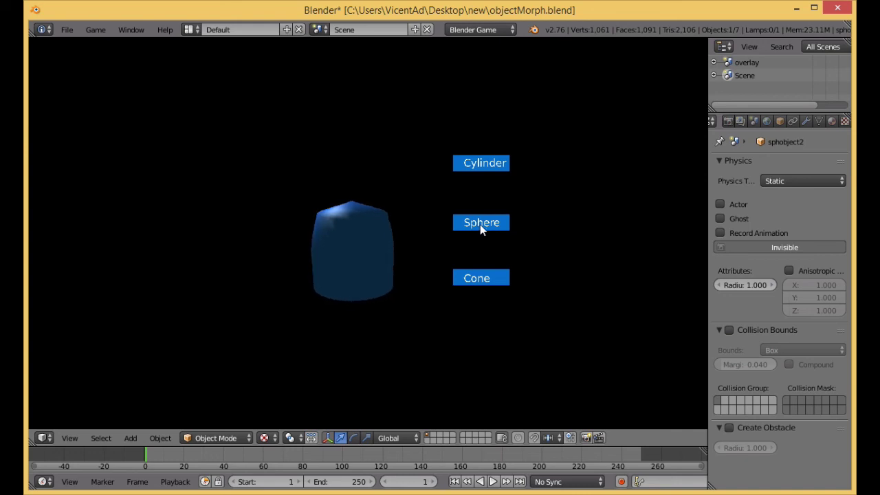
left_click(481, 279)
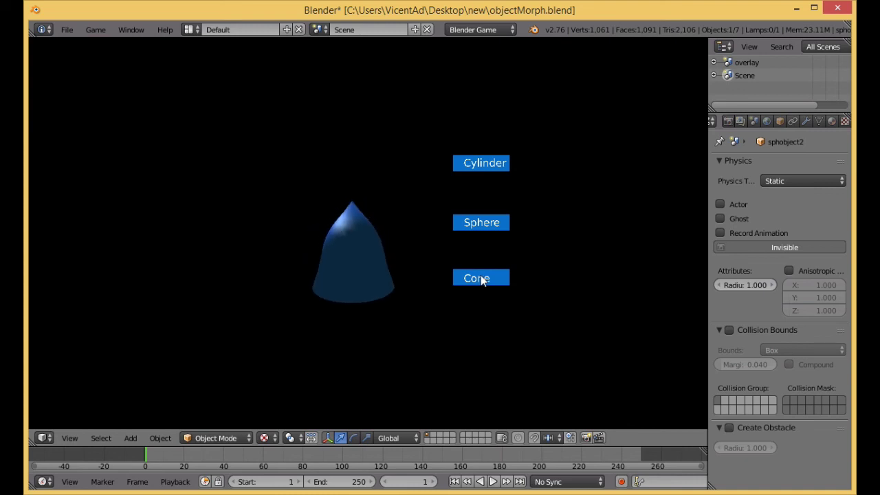
left_click(487, 162)
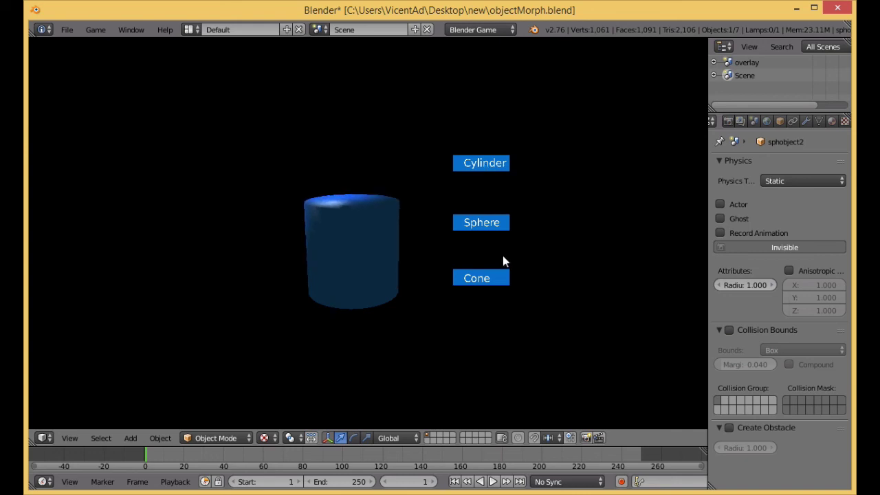
key("Escape")
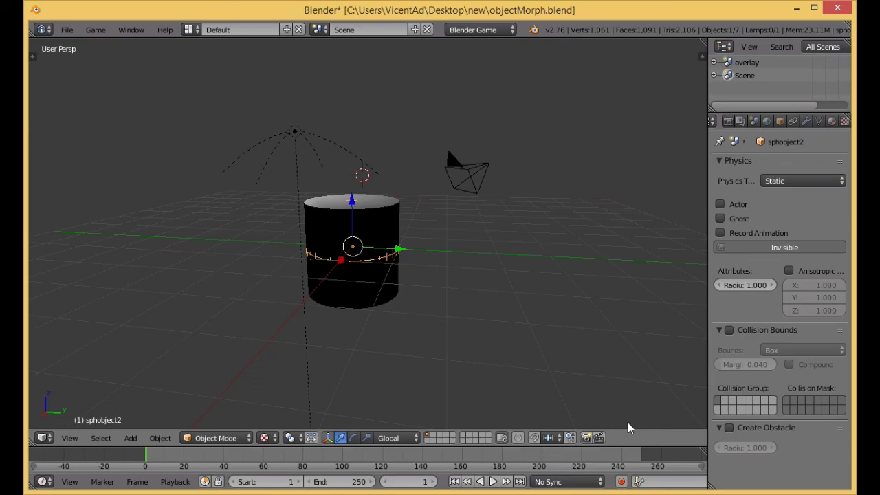